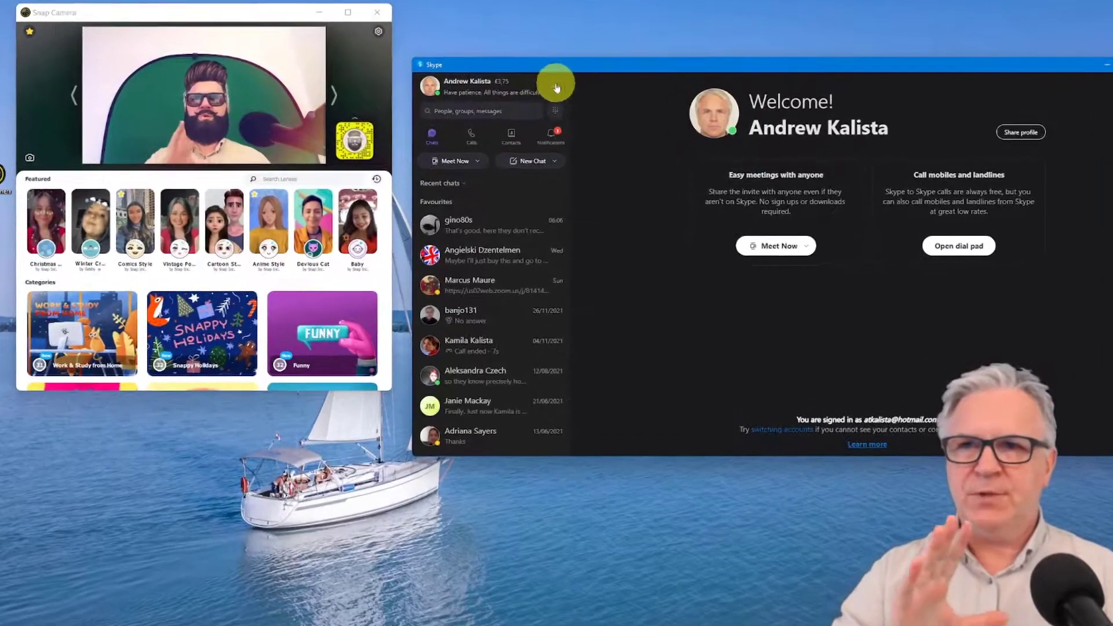
# Set Snap Camera as the camera in Skype's Audio & Video settings.
pyautogui.click(557, 88)
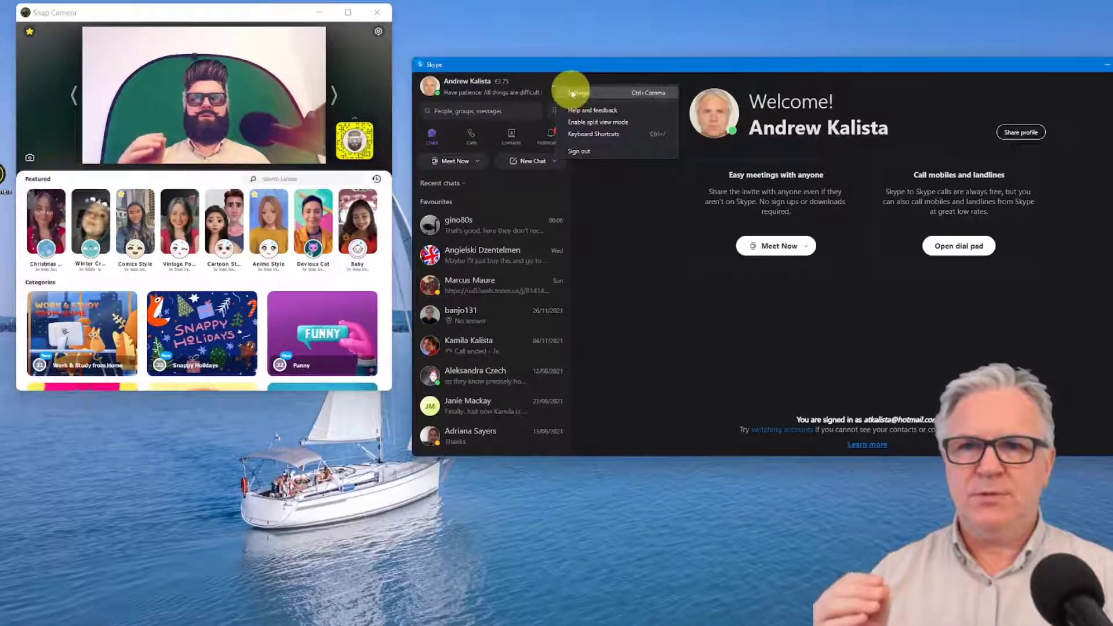
pyautogui.click(572, 93)
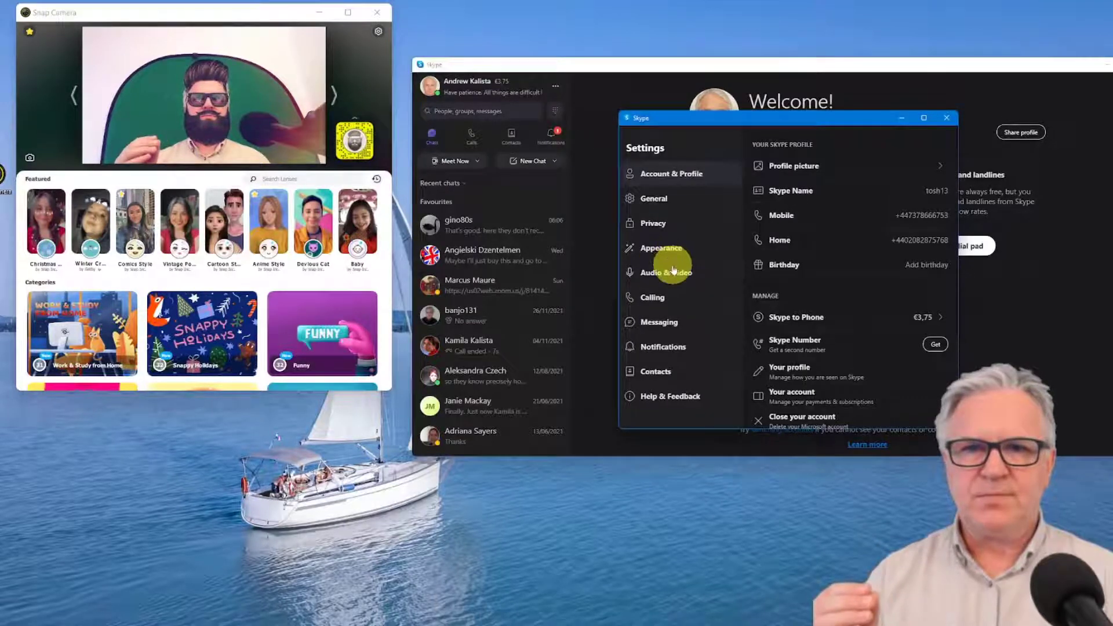
pyautogui.click(674, 272)
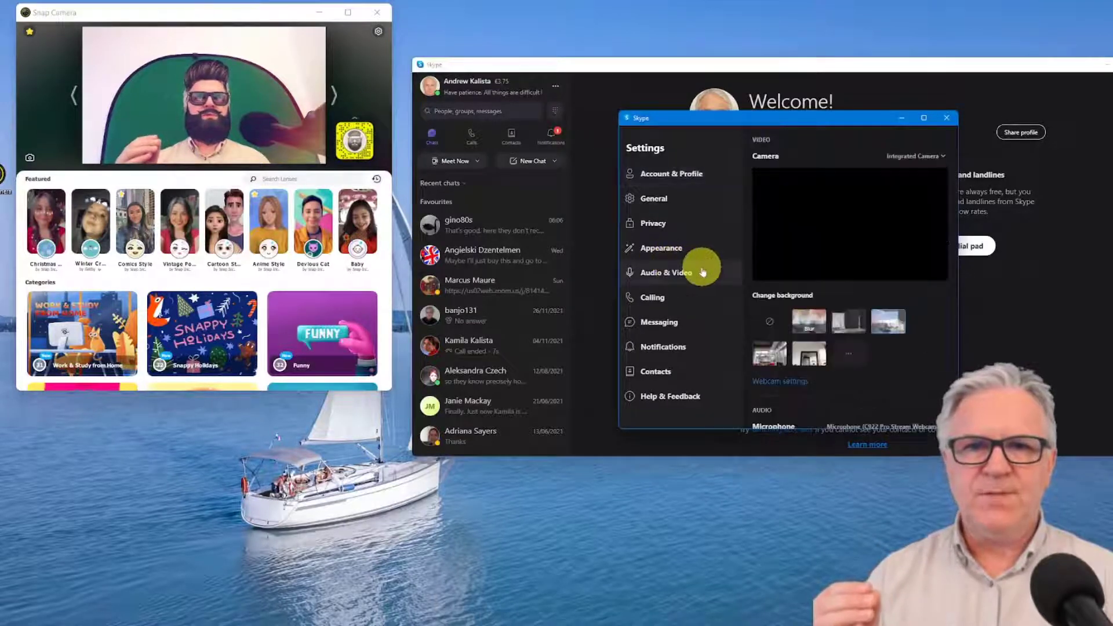
pyautogui.click(943, 157)
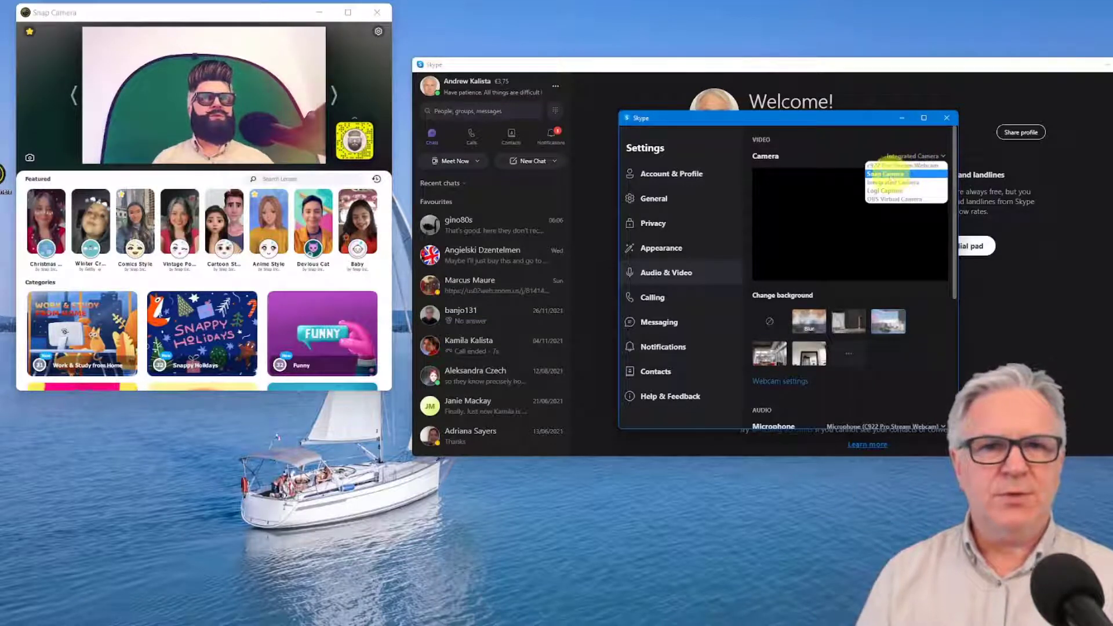
pyautogui.click(886, 175)
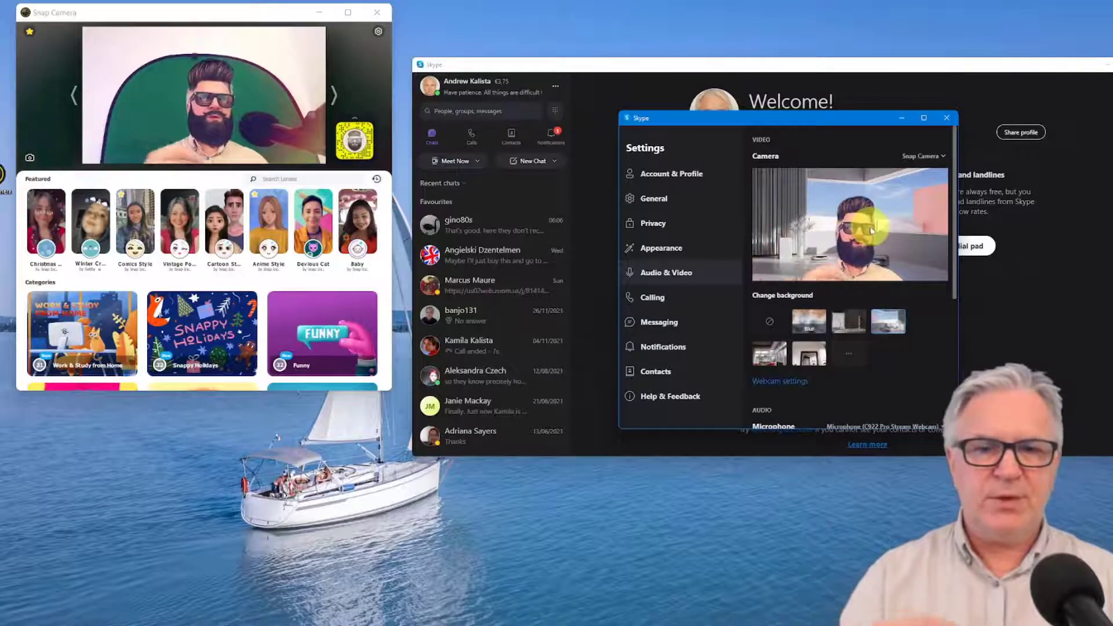
# Try the dark workshop and white room backgrounds, ending on the bright loft background.
pyautogui.click(847, 323)
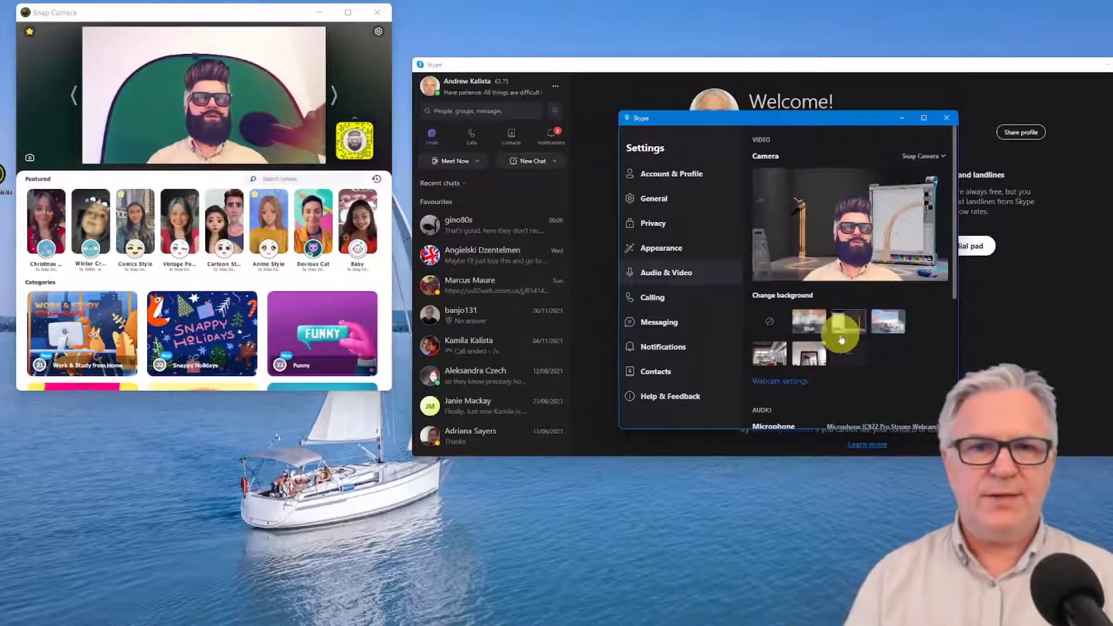
pyautogui.click(808, 355)
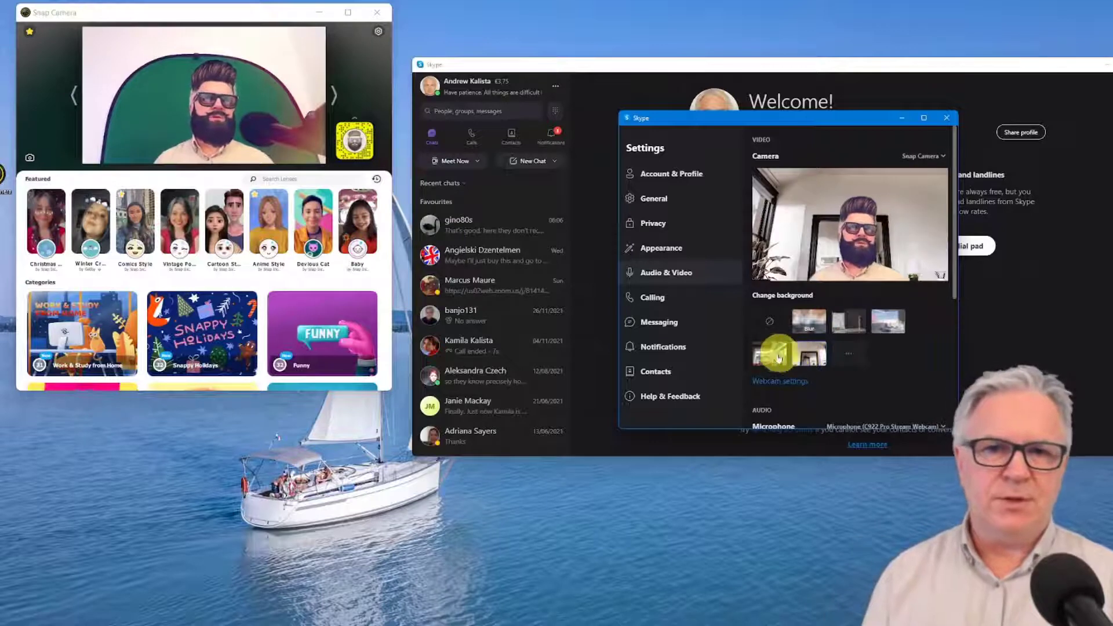
pyautogui.click(774, 358)
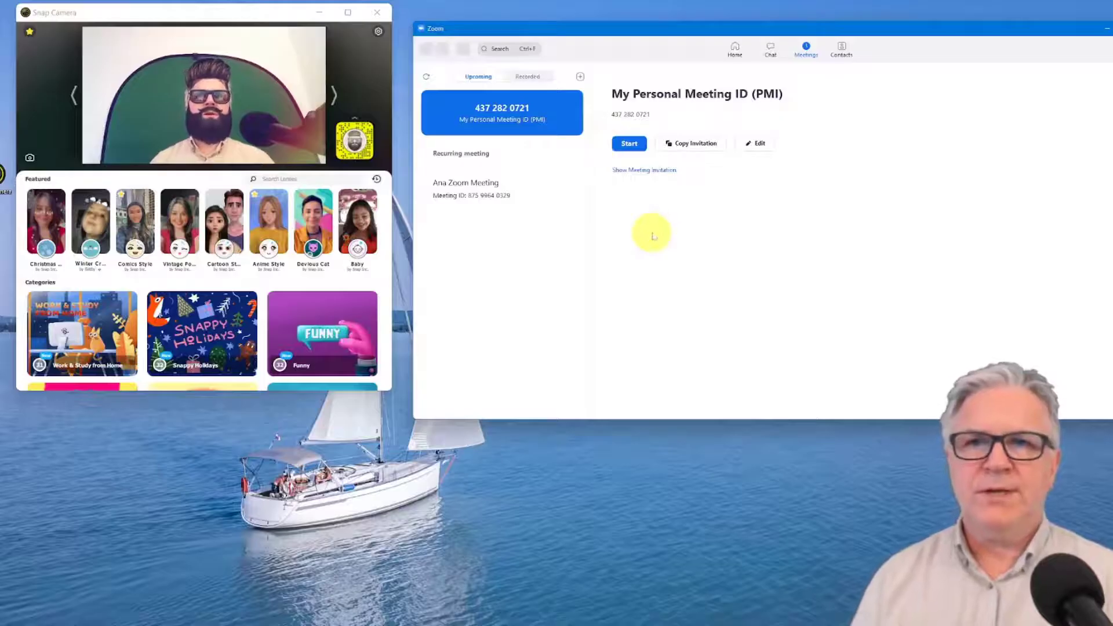
# Start the Zoom personal meeting with computer audio and move the meeting window higher.
pyautogui.click(581, 77)
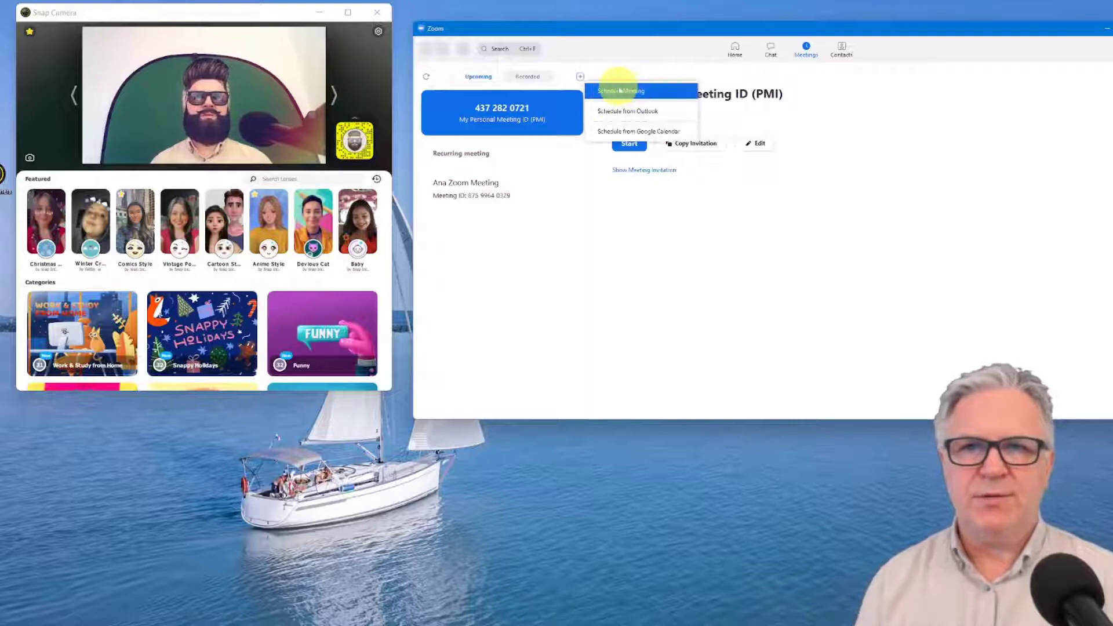
pyautogui.click(519, 119)
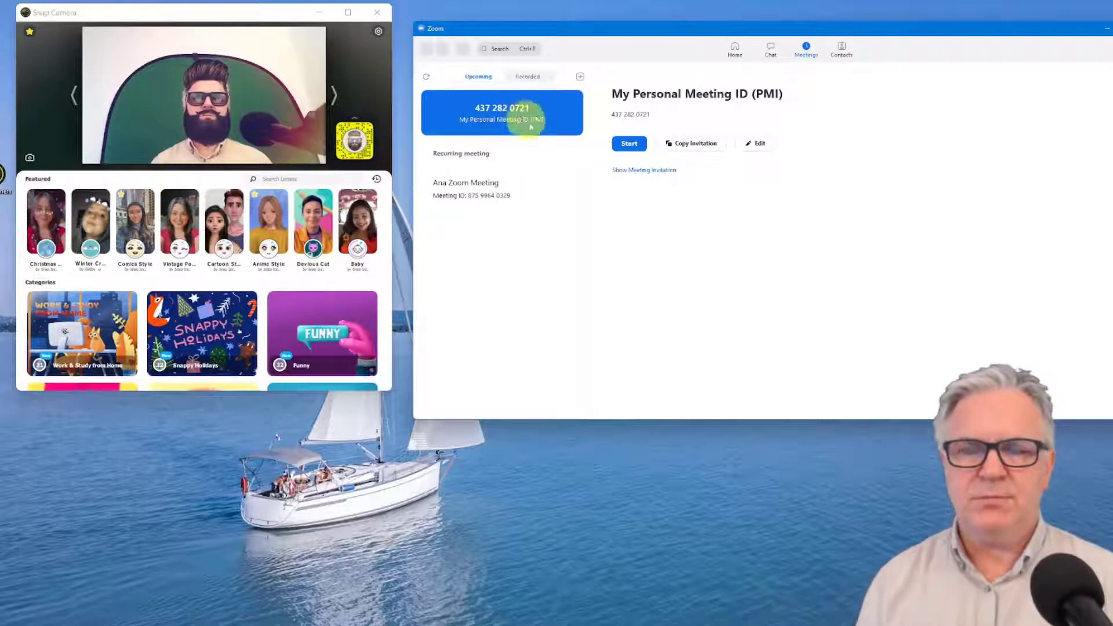
pyautogui.click(630, 149)
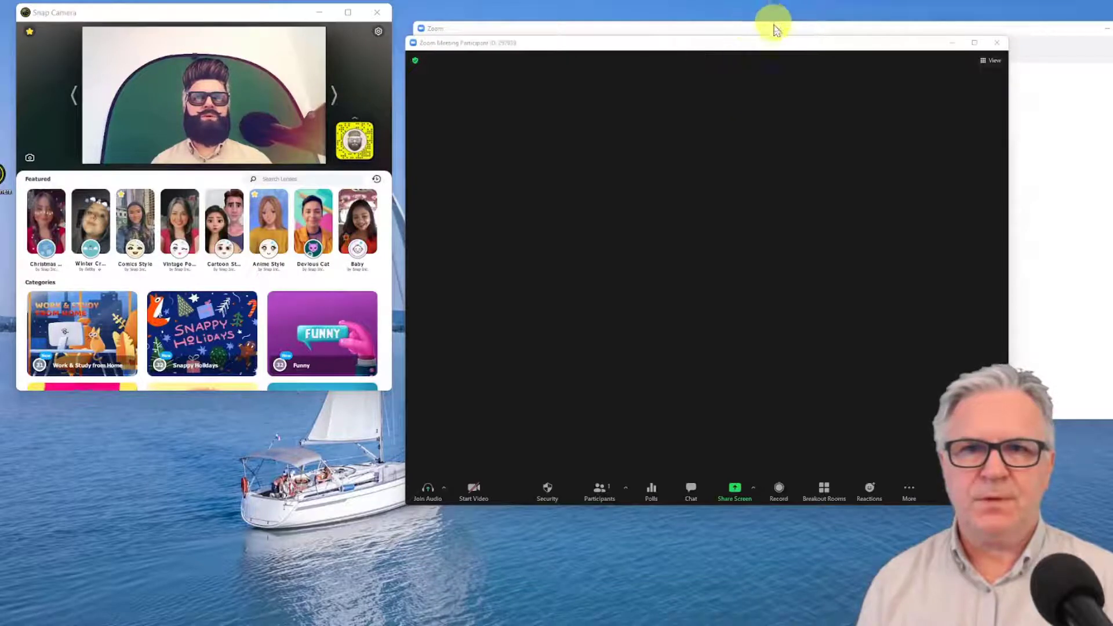
pyautogui.click(580, 305)
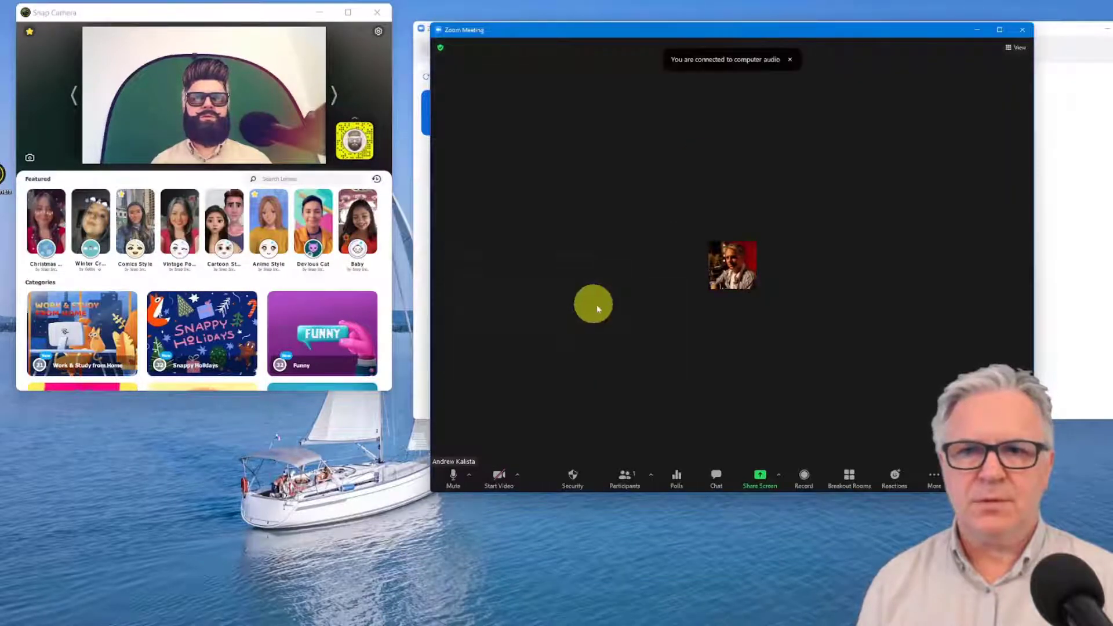
pyautogui.moveTo(714, 34); pyautogui.dragTo(710, 3)
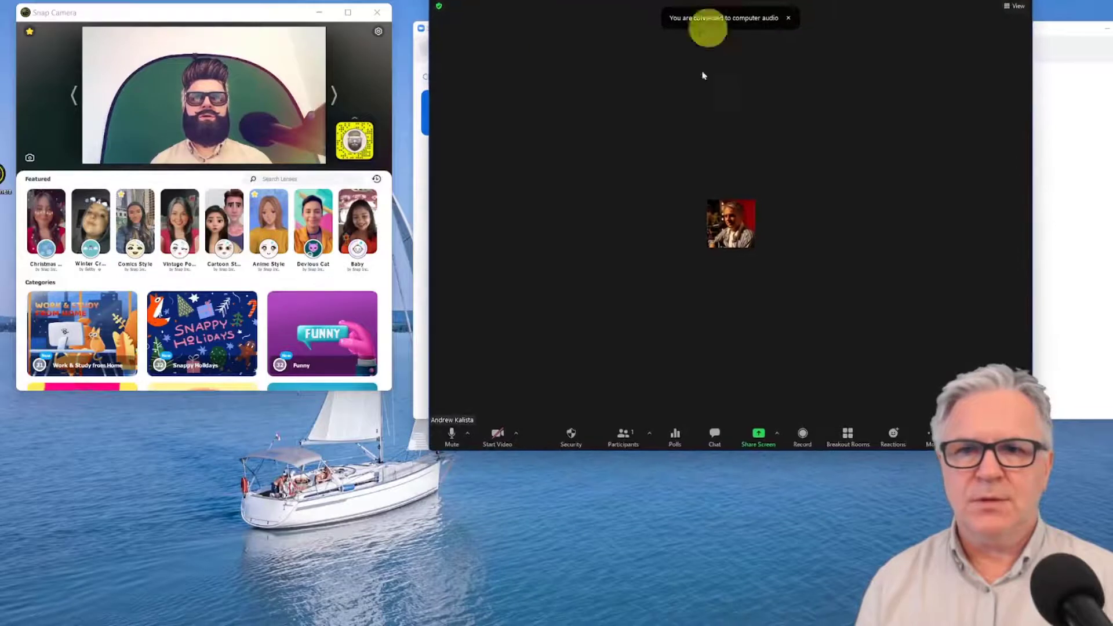
# Choose Snap Camera as the meeting camera and start video.
pyautogui.click(517, 433)
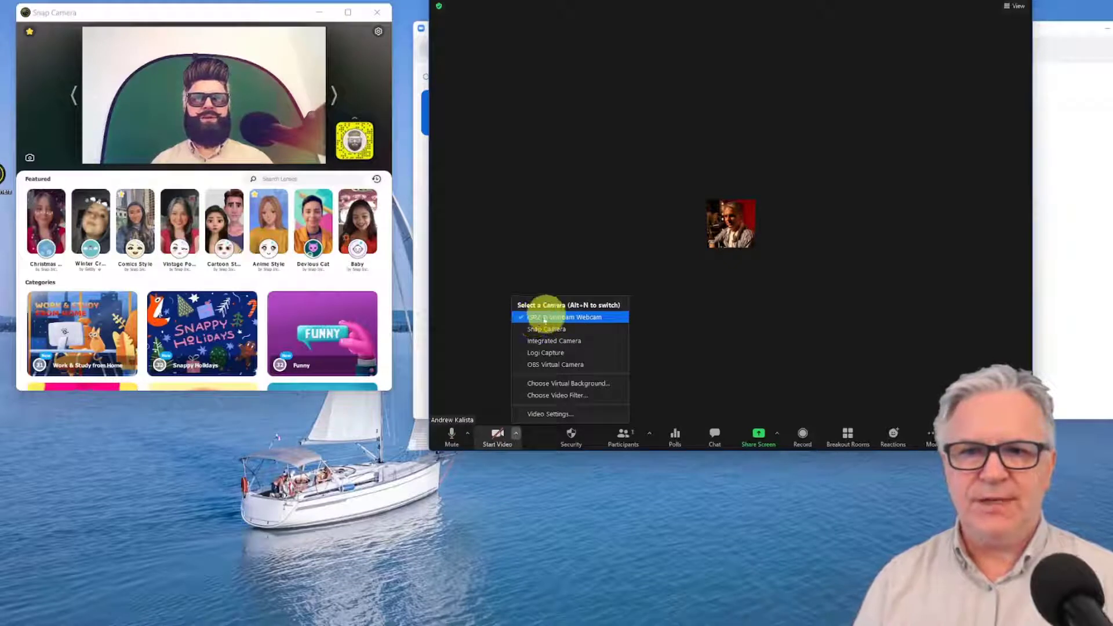
pyautogui.click(498, 434)
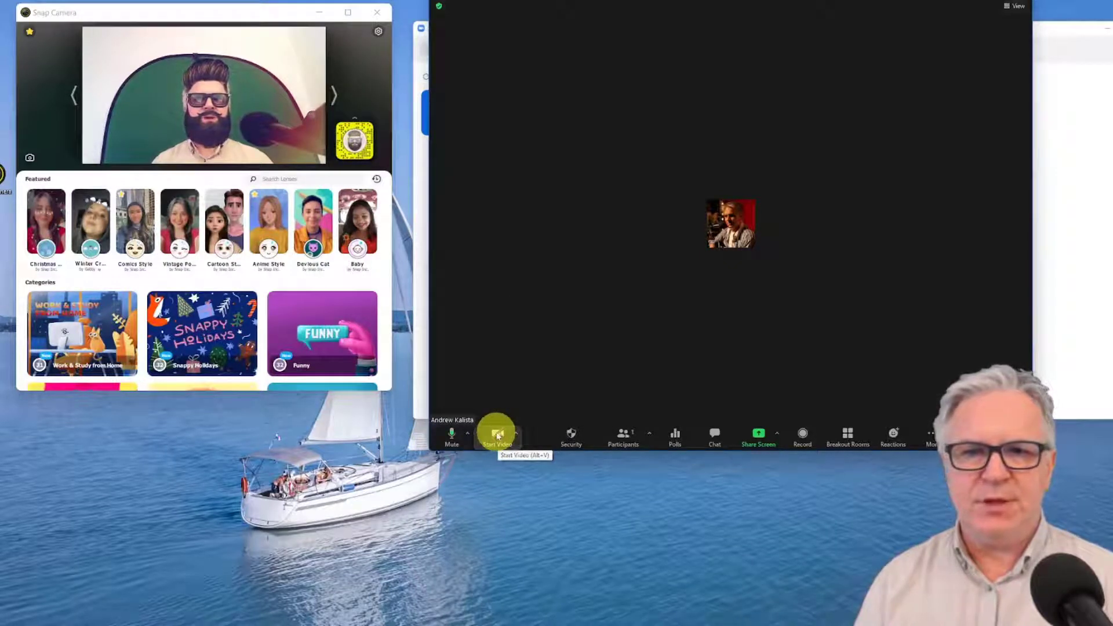
pyautogui.click(517, 433)
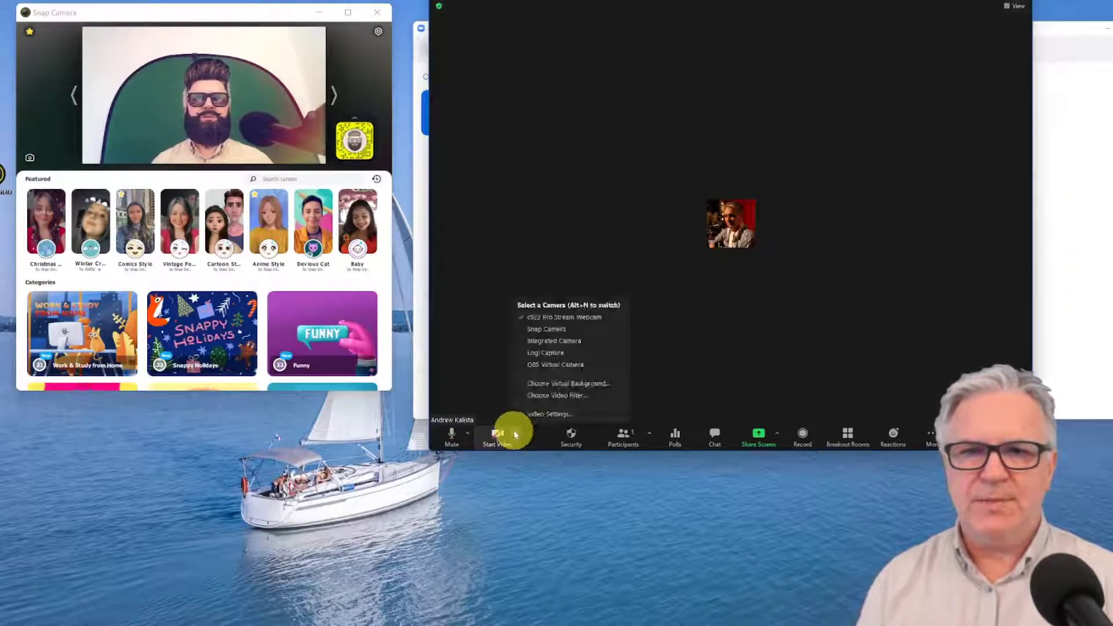
pyautogui.click(551, 329)
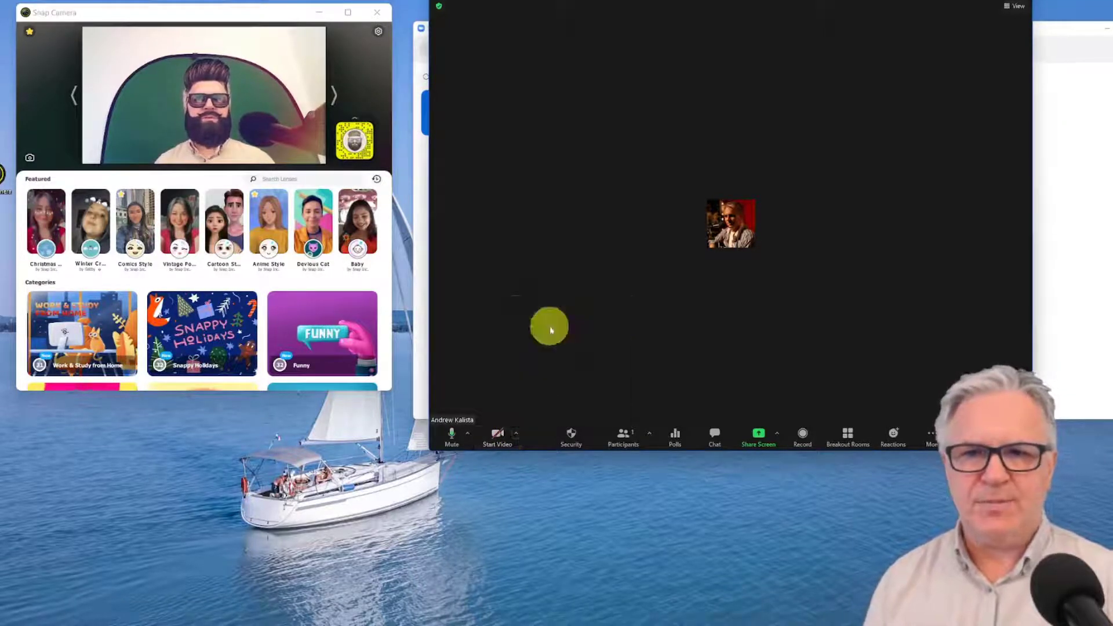
pyautogui.click(496, 436)
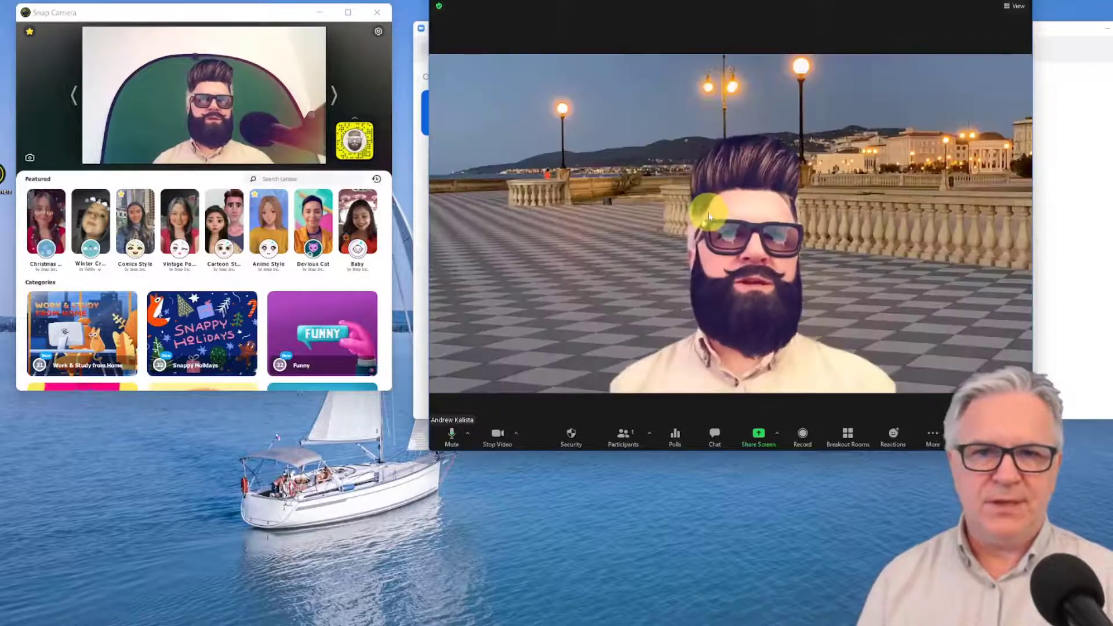
pyautogui.click(517, 435)
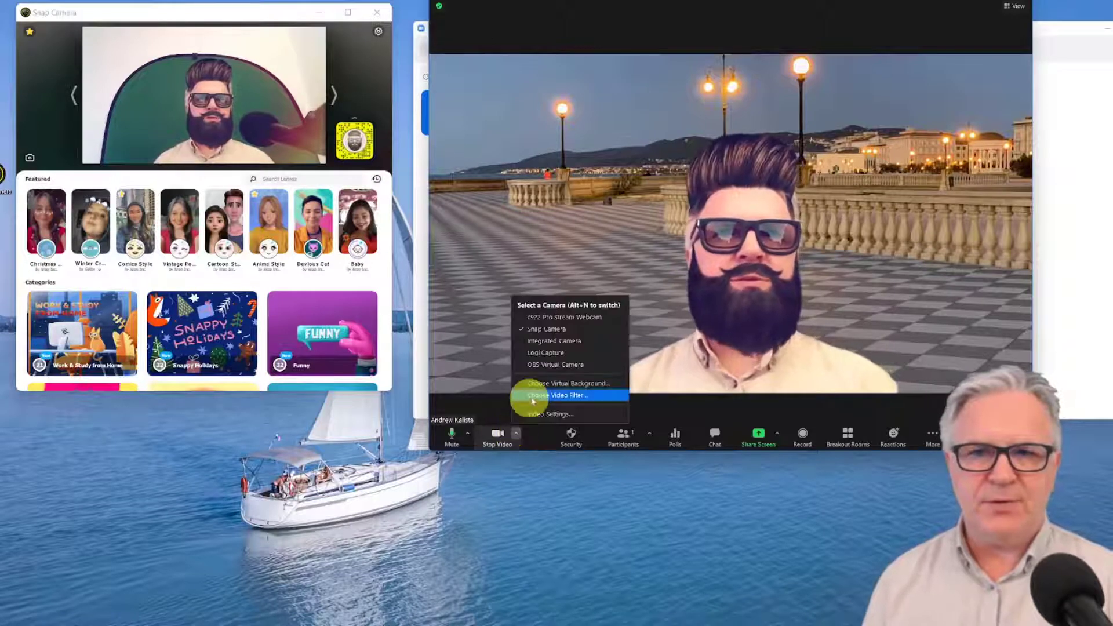
# Set the indoor hallway as Zoom's virtual background, then switch to a different Snap Camera lens.
pyautogui.click(563, 384)
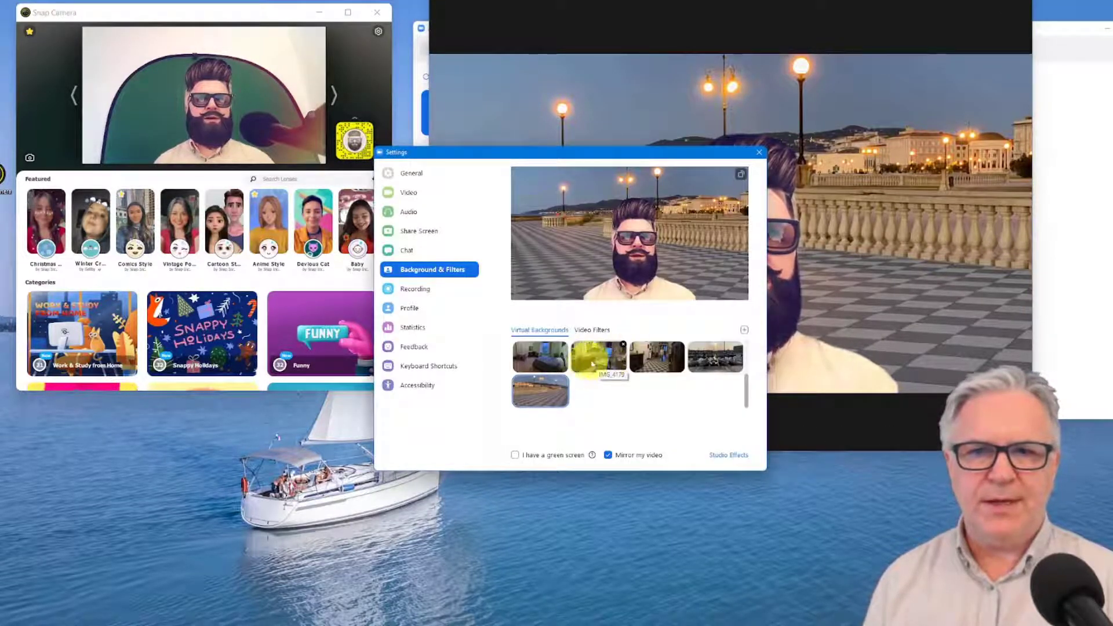
pyautogui.click(660, 356)
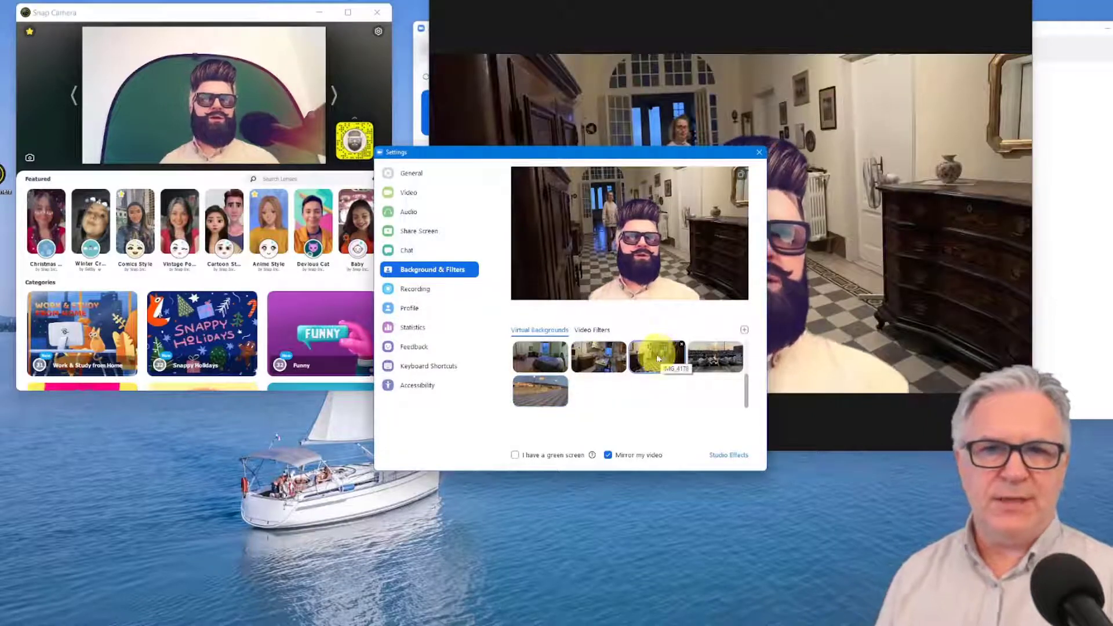
pyautogui.click(757, 153)
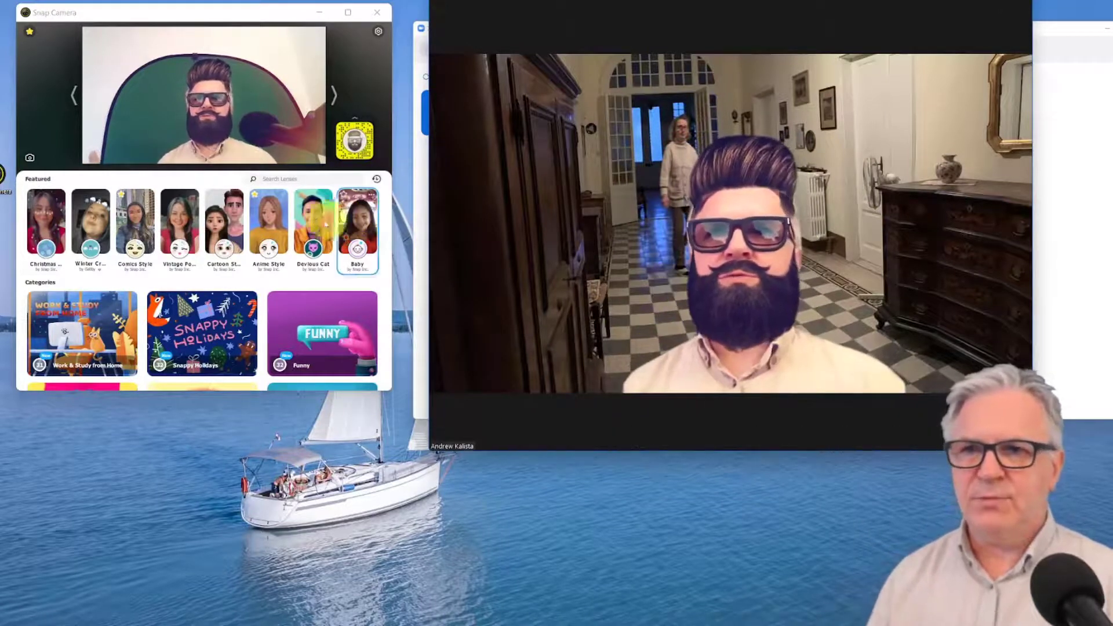
pyautogui.click(278, 223)
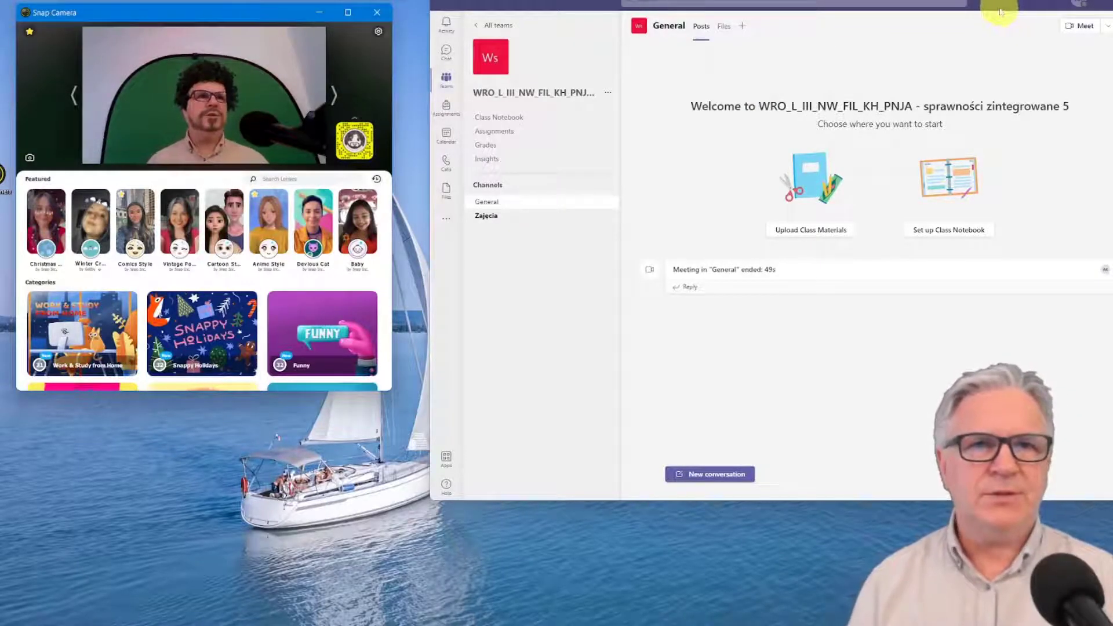
# Start a General channel meeting in Teams, apply the confetti background, and join.
pyautogui.click(1079, 27)
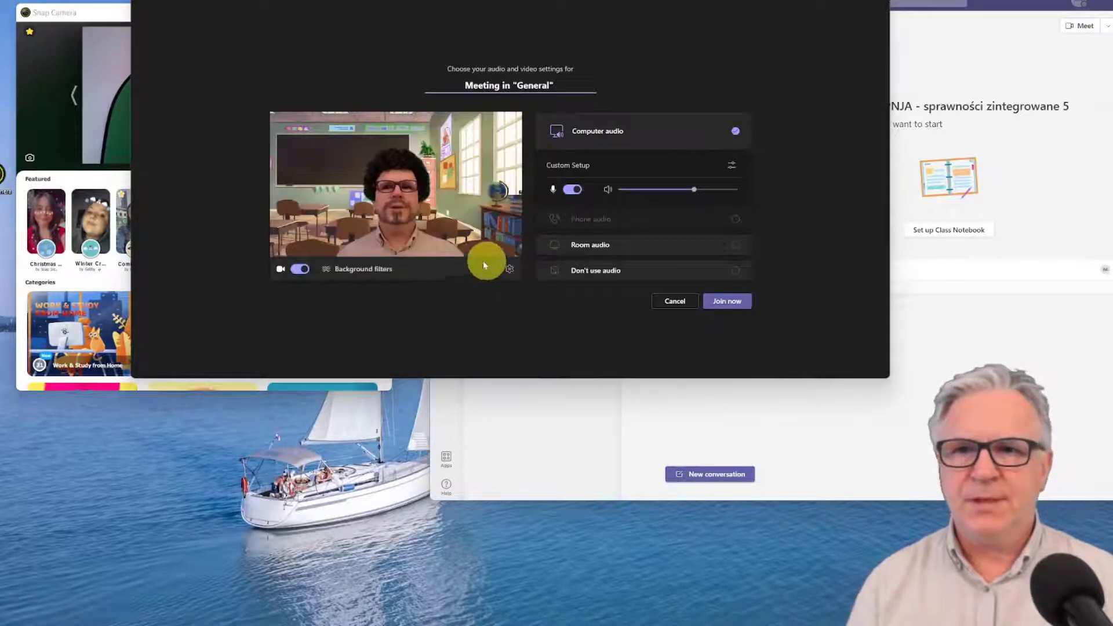
pyautogui.moveTo(576, 1); pyautogui.dragTo(747, 67)
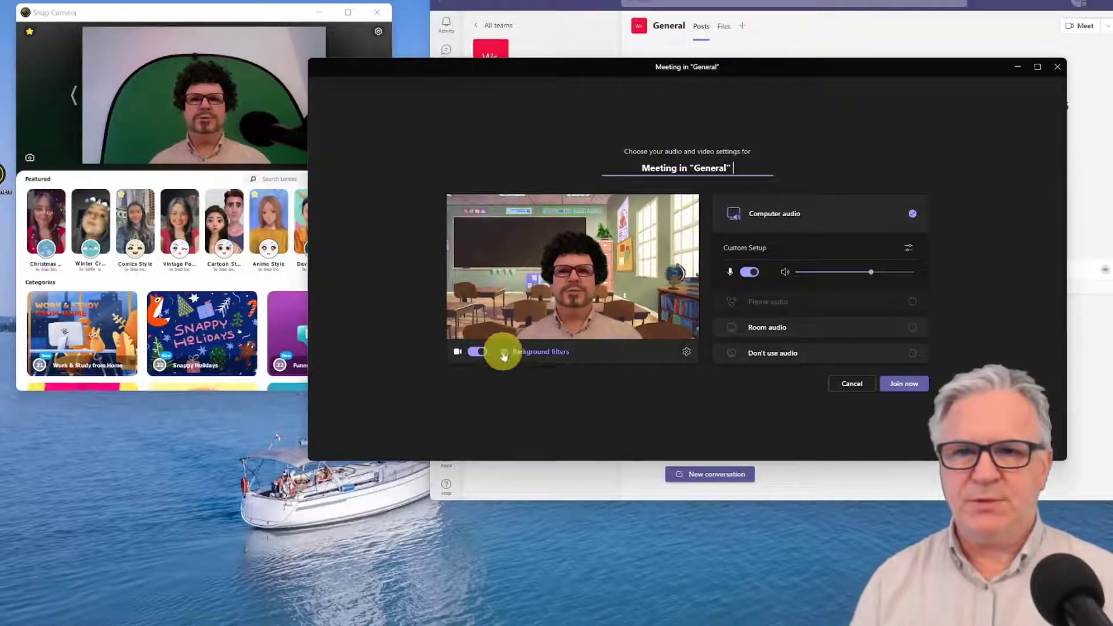
pyautogui.click(534, 352)
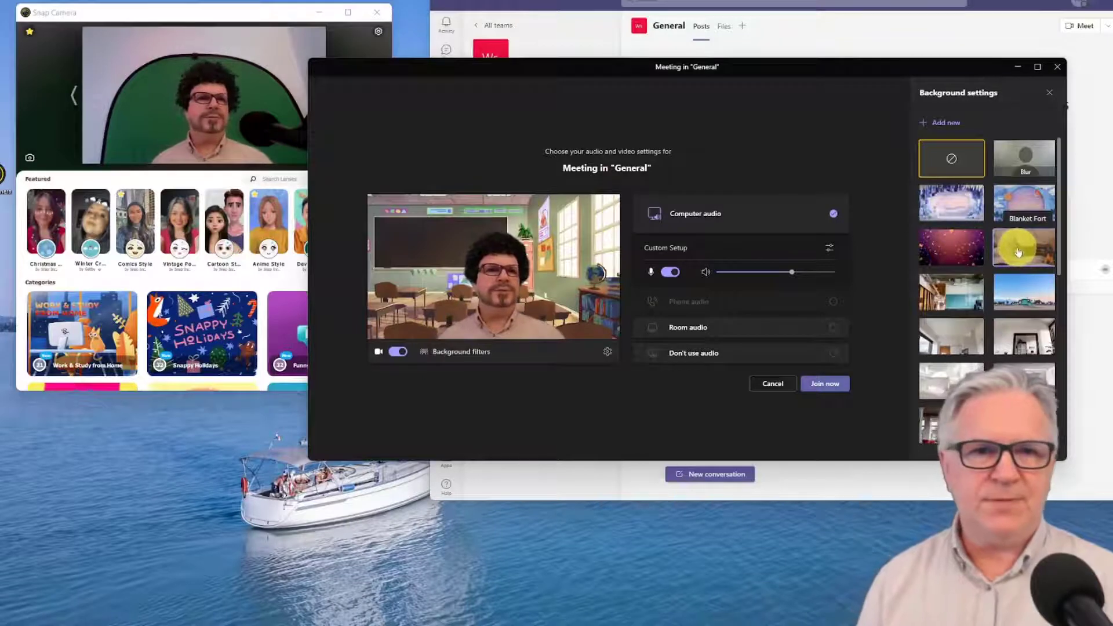
pyautogui.click(946, 252)
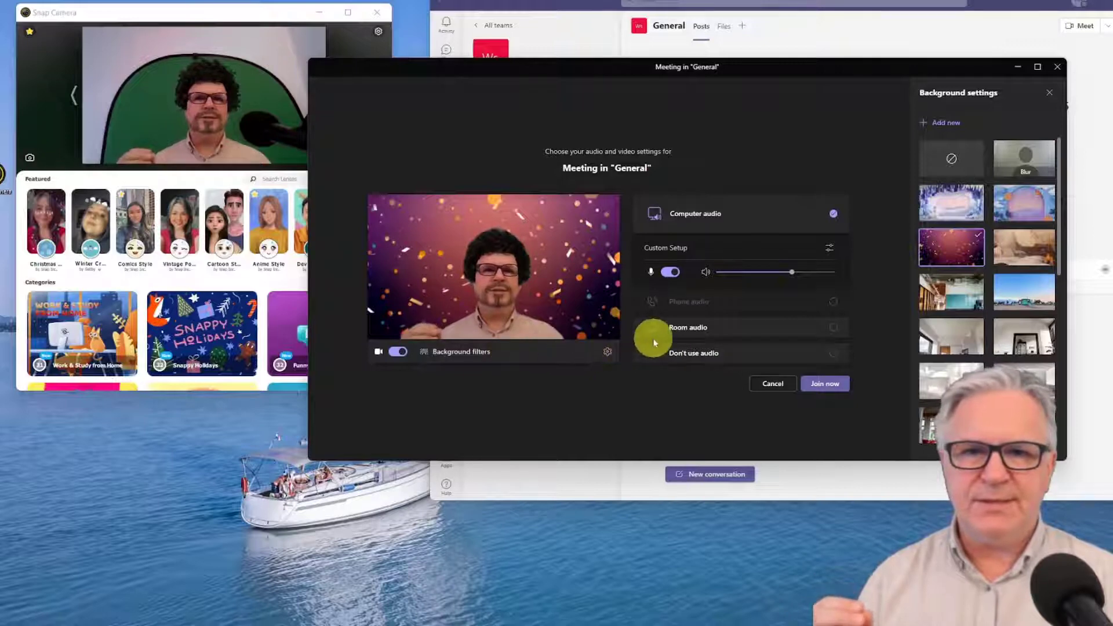
pyautogui.click(824, 384)
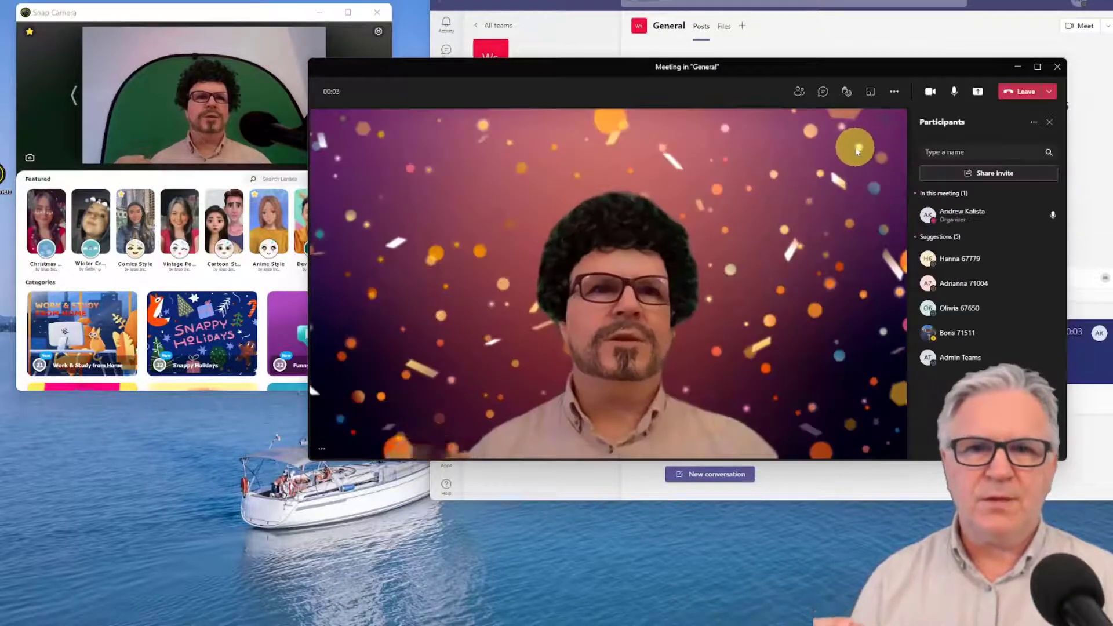
# Test Integrated Camera, set Teams back to Snap Camera, and turn off the Playful Curls lens.
pyautogui.click(895, 91)
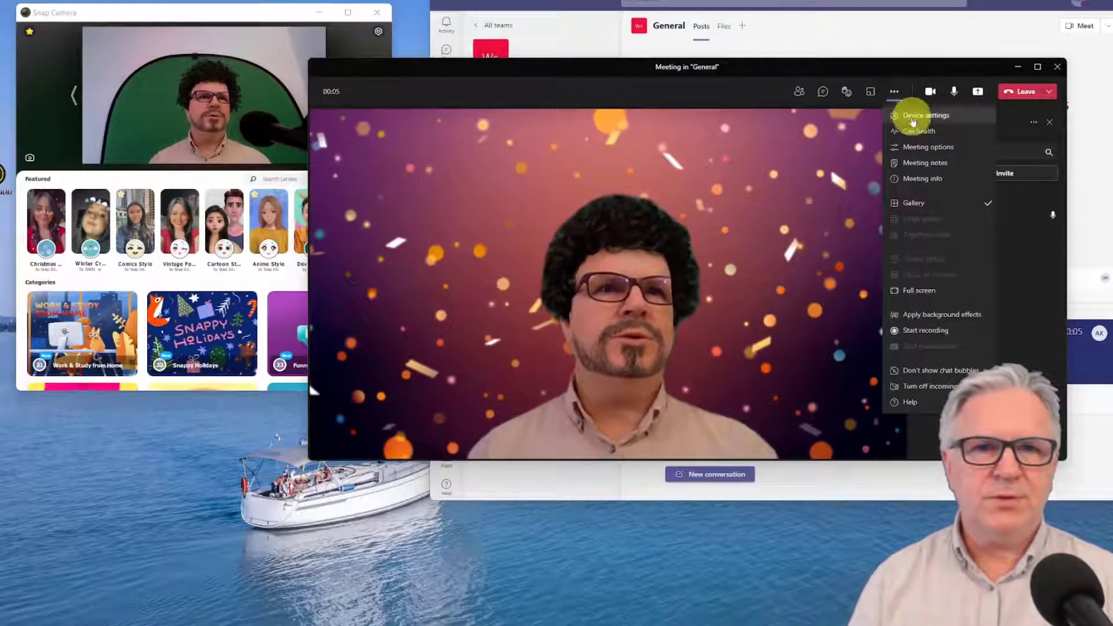
pyautogui.click(911, 113)
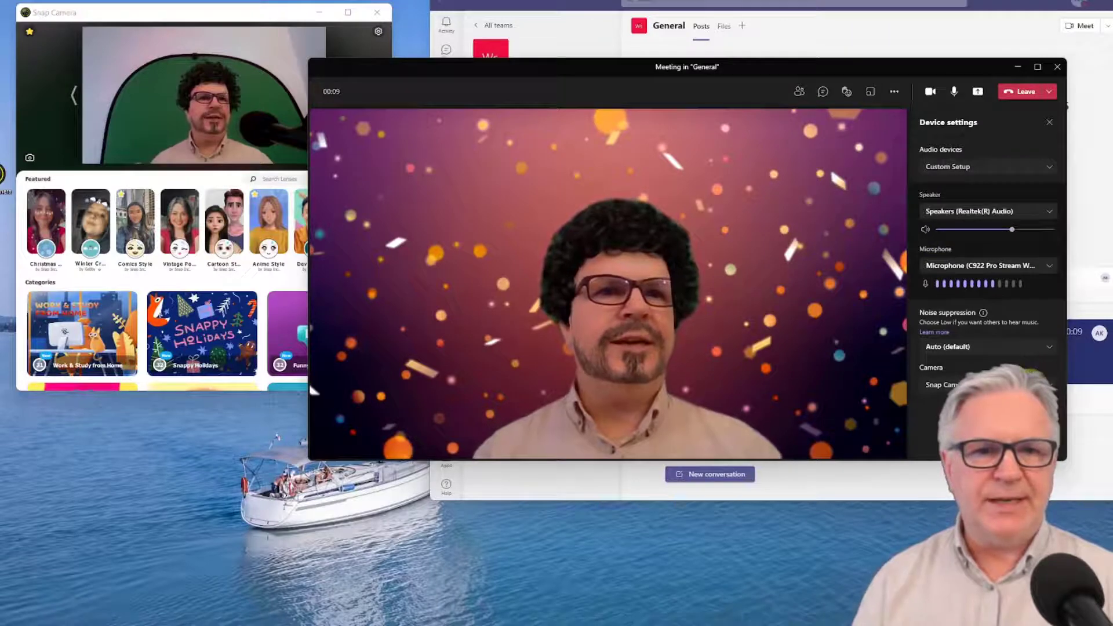
pyautogui.click(986, 384)
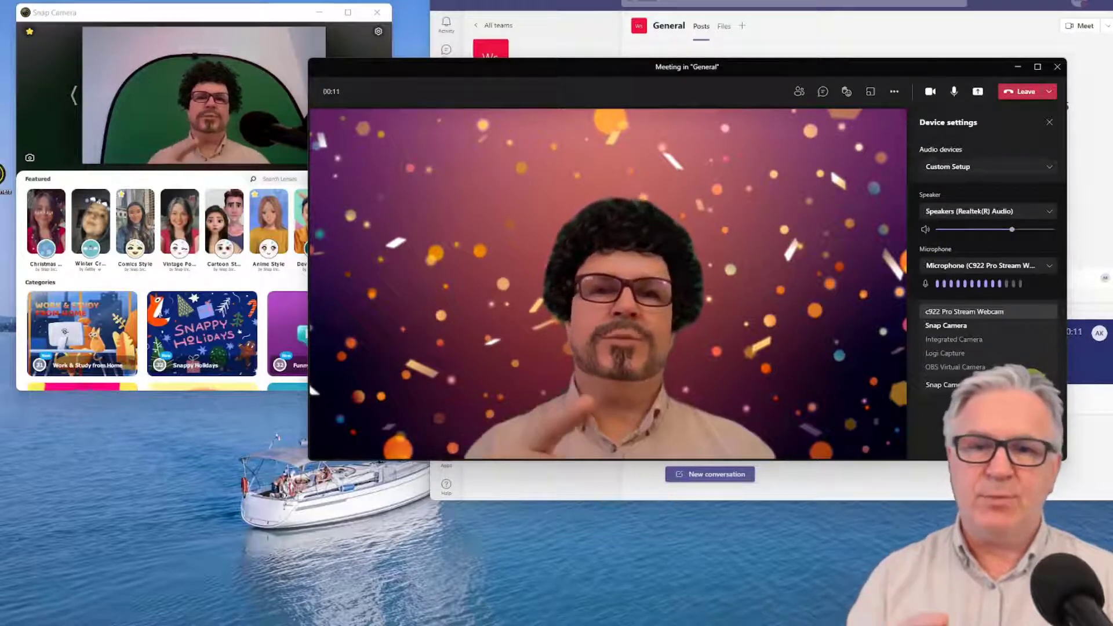
pyautogui.click(985, 337)
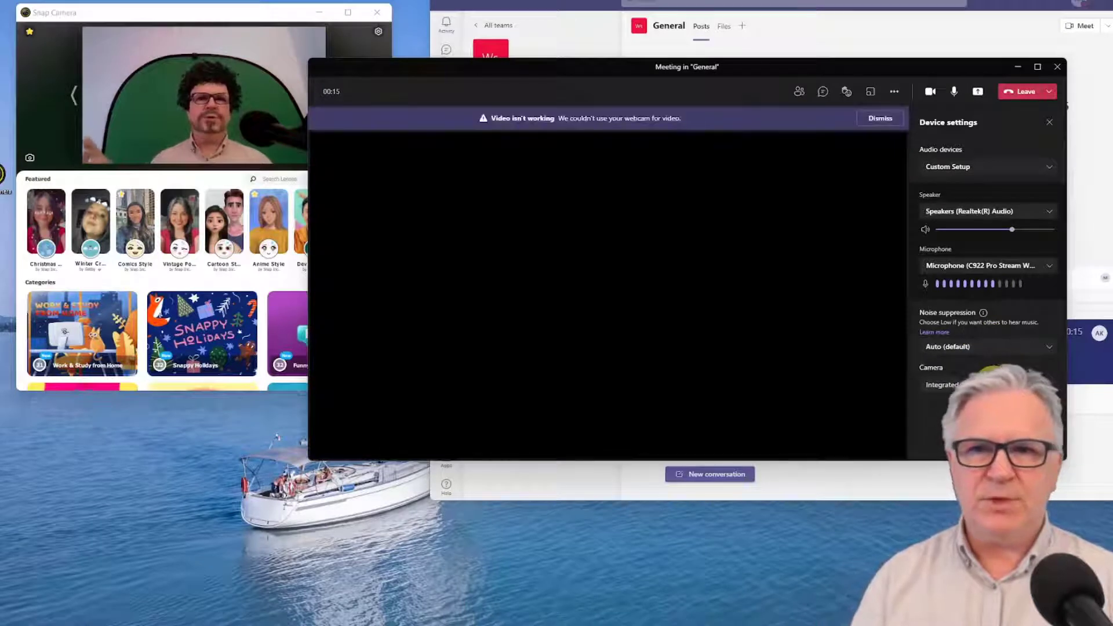
pyautogui.click(991, 383)
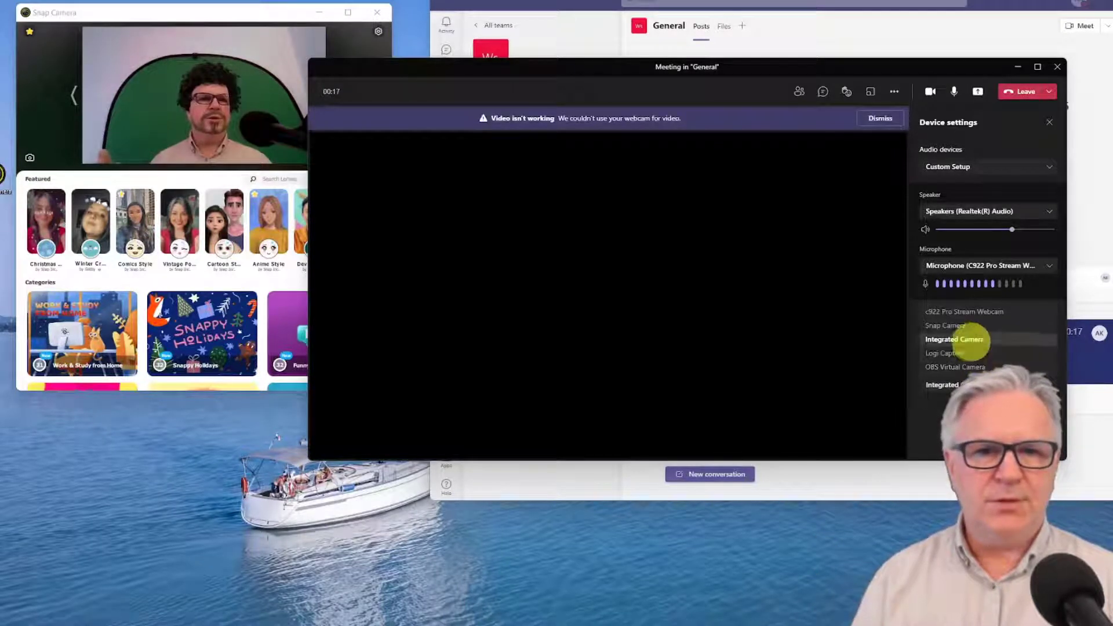
pyautogui.click(964, 325)
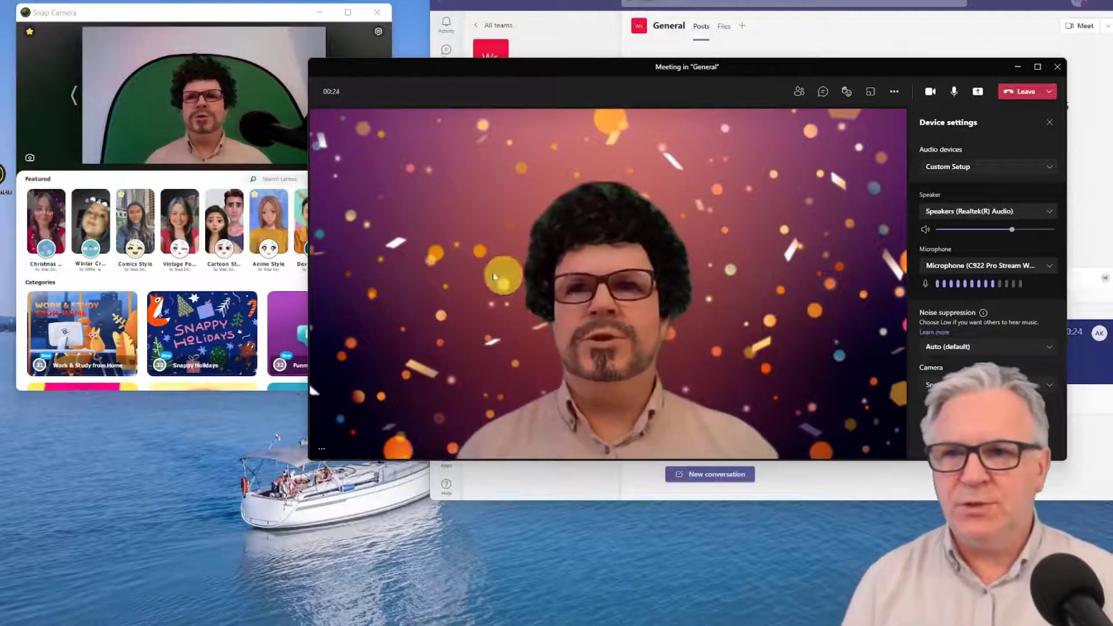
pyautogui.click(31, 32)
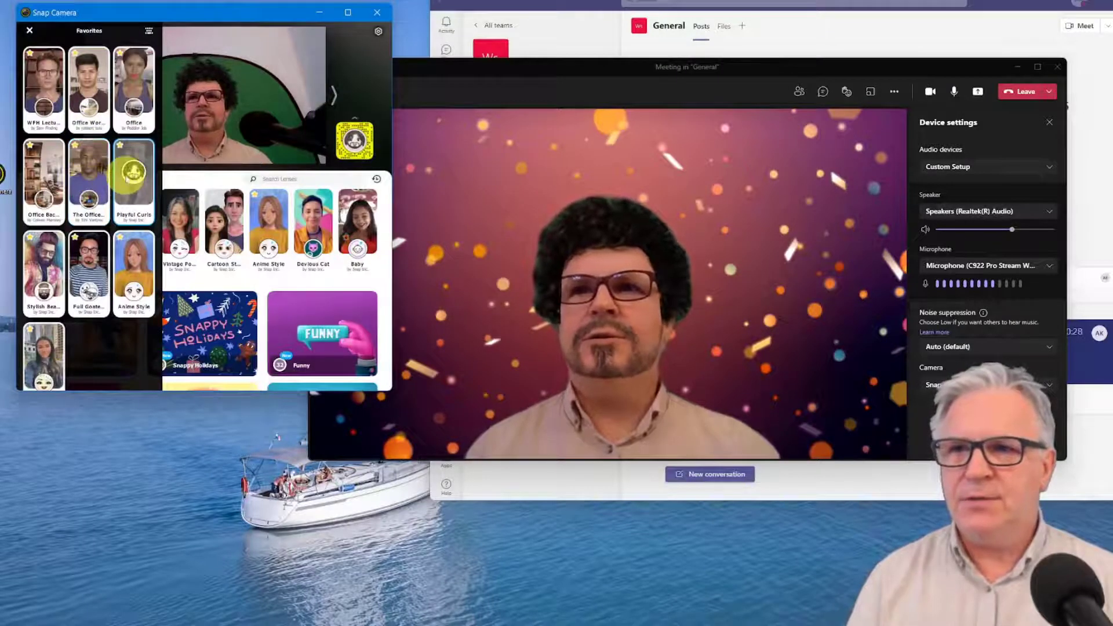
pyautogui.click(128, 185)
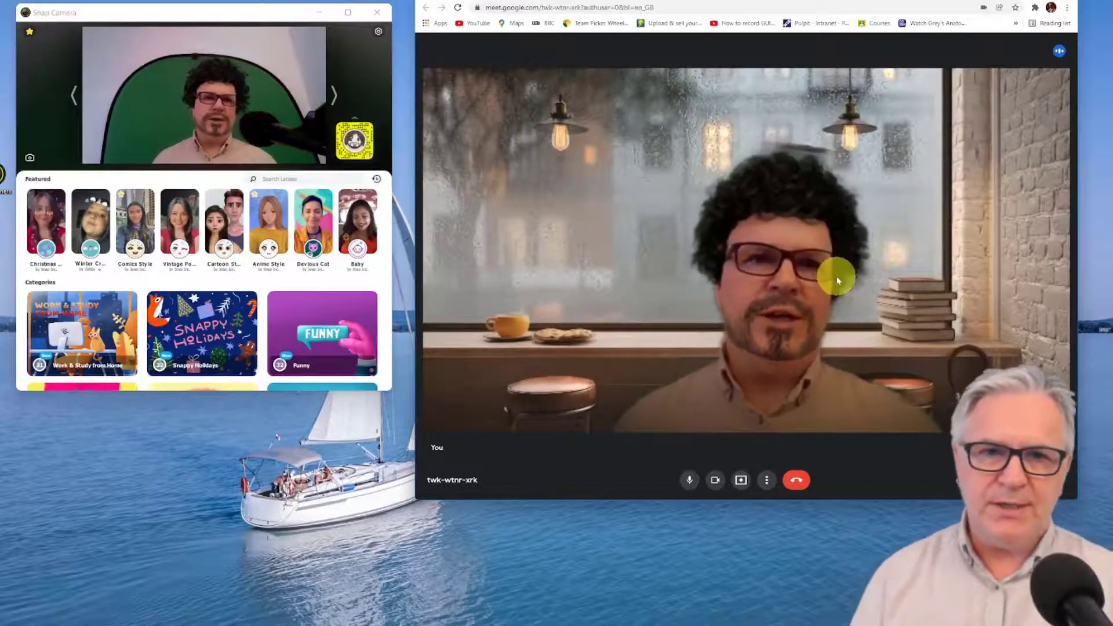
# Try forest, café and sunset backgrounds, settle on the purple party scene, and apply Anime Style.
pyautogui.click(771, 479)
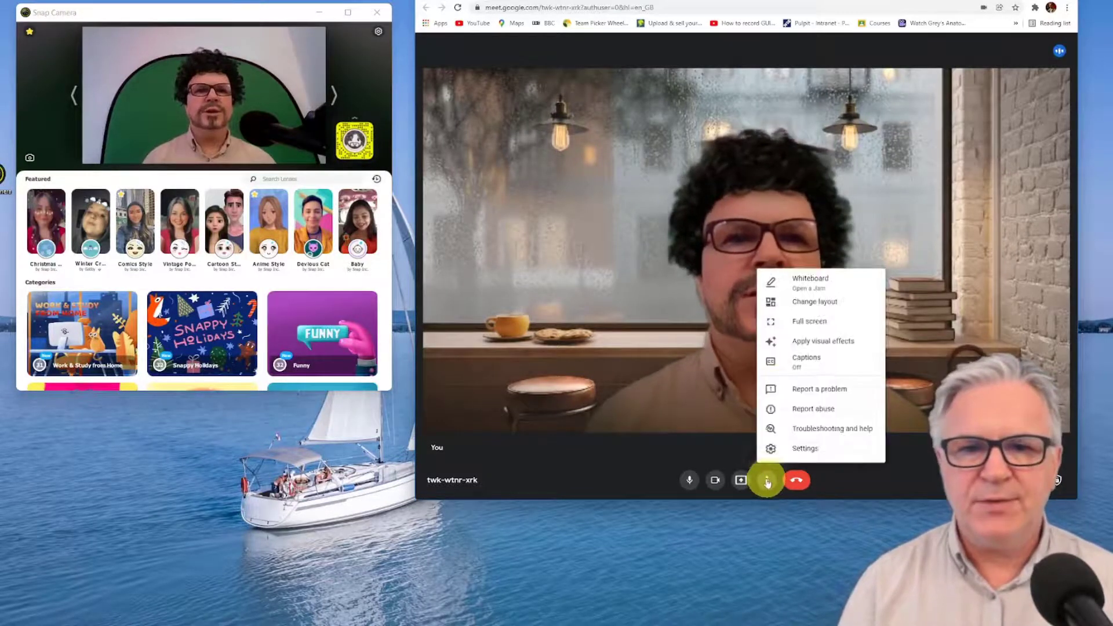
pyautogui.click(829, 341)
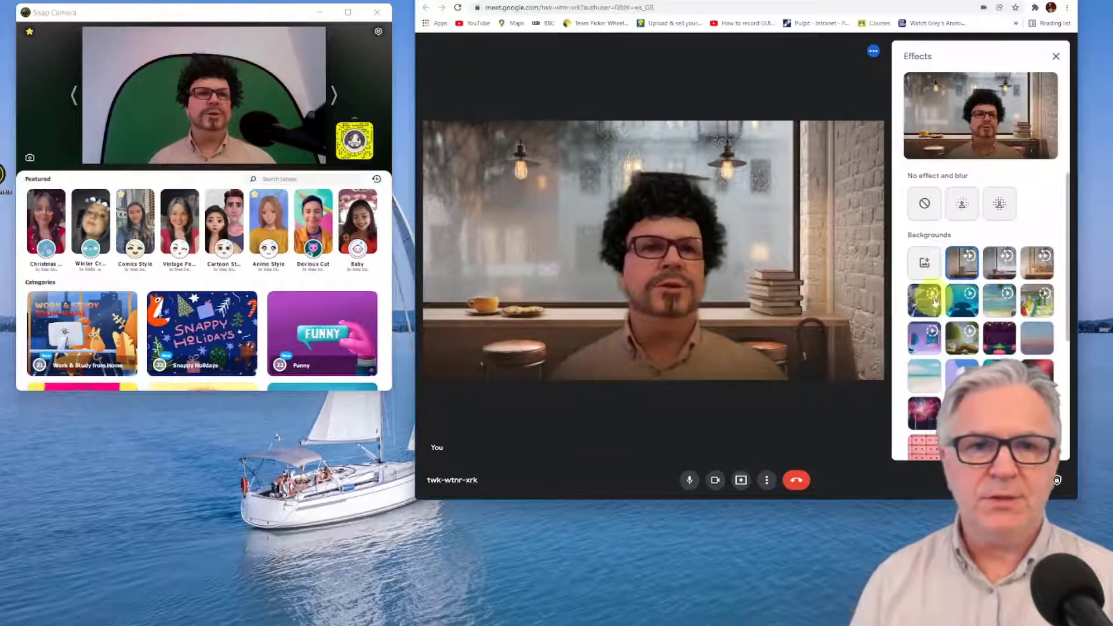
pyautogui.click(962, 338)
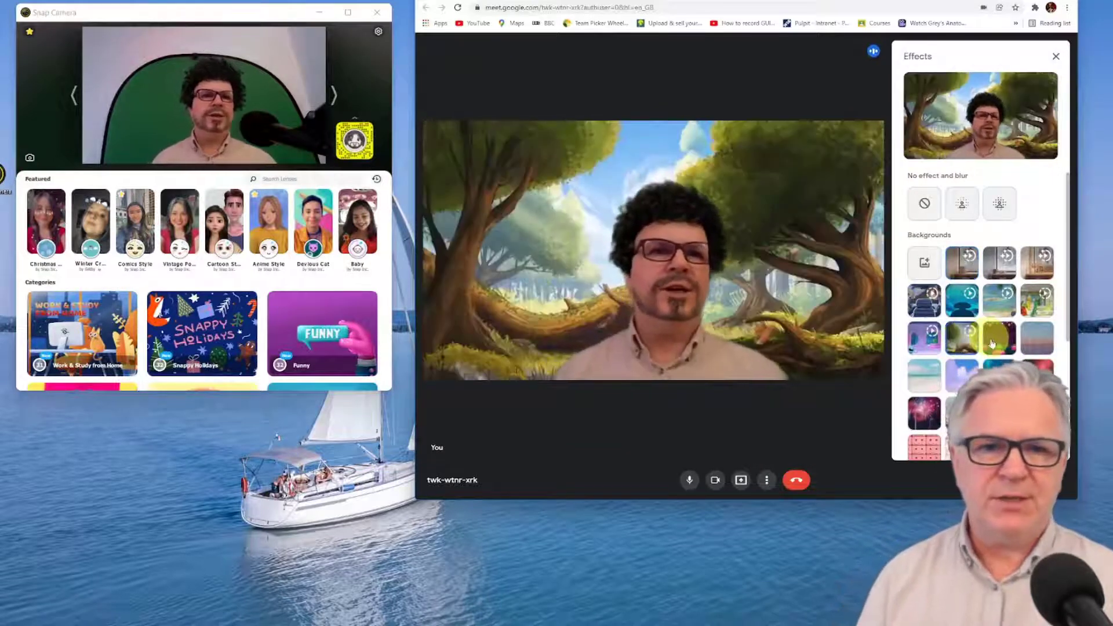
pyautogui.click(995, 339)
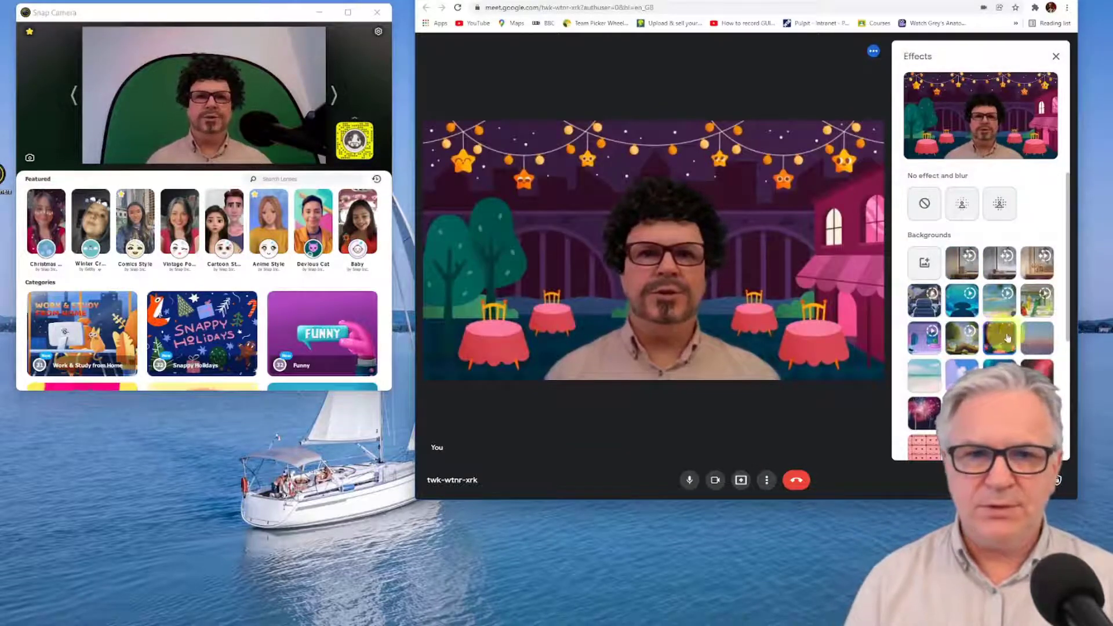
pyautogui.click(1030, 339)
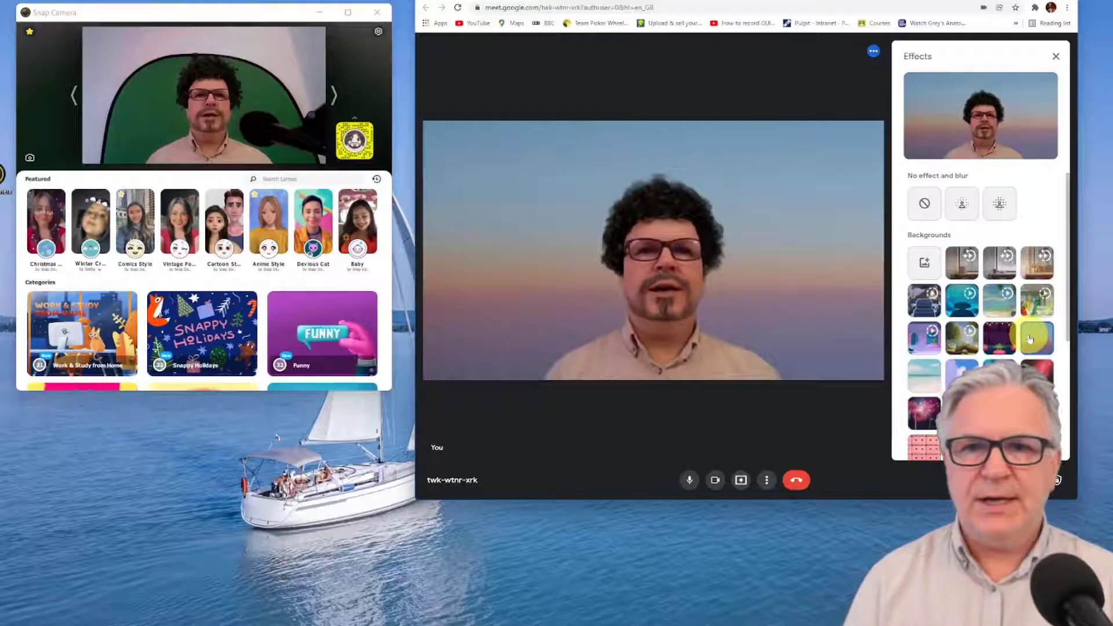
pyautogui.click(928, 339)
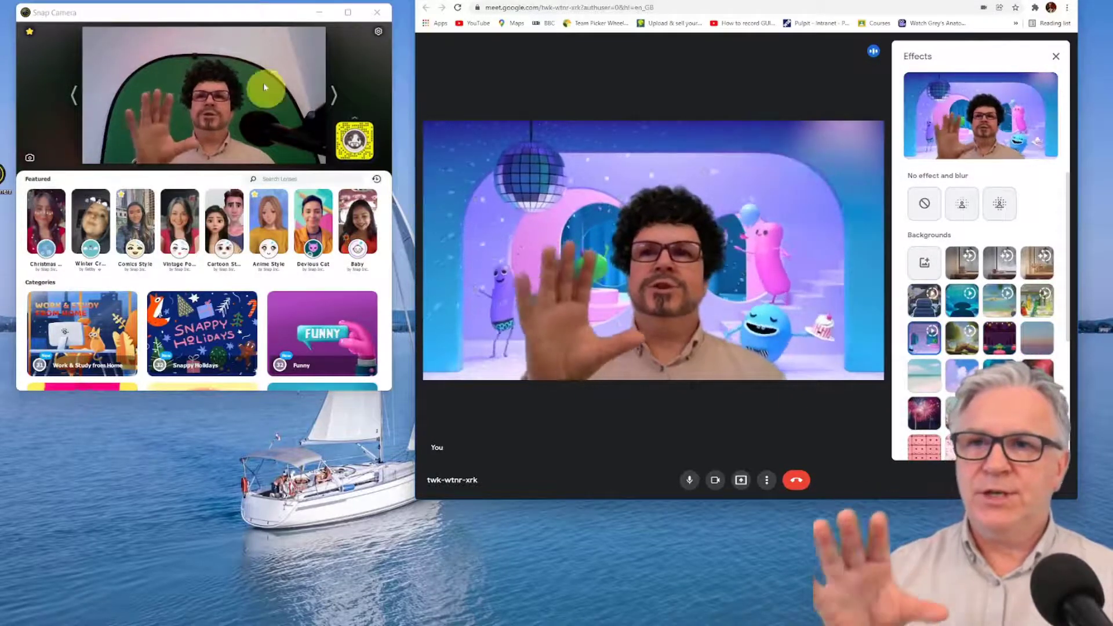
pyautogui.click(268, 221)
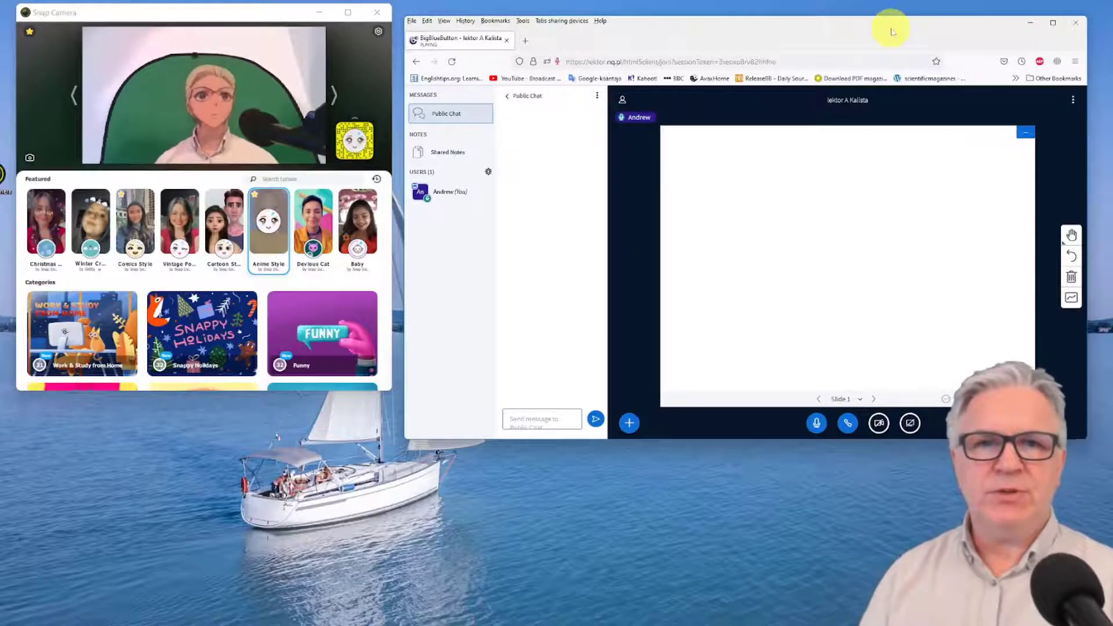
# Share the webcam in BigBlueButton, selecting and allowing Snap Camera in Firefox's camera prompt.
pyautogui.click(879, 425)
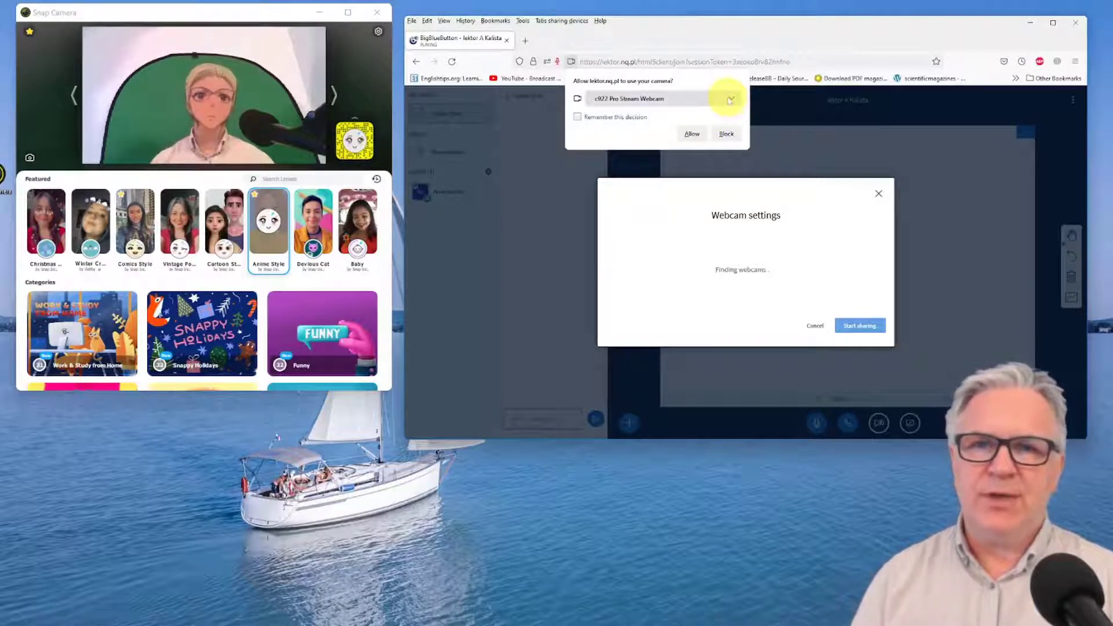
pyautogui.click(729, 100)
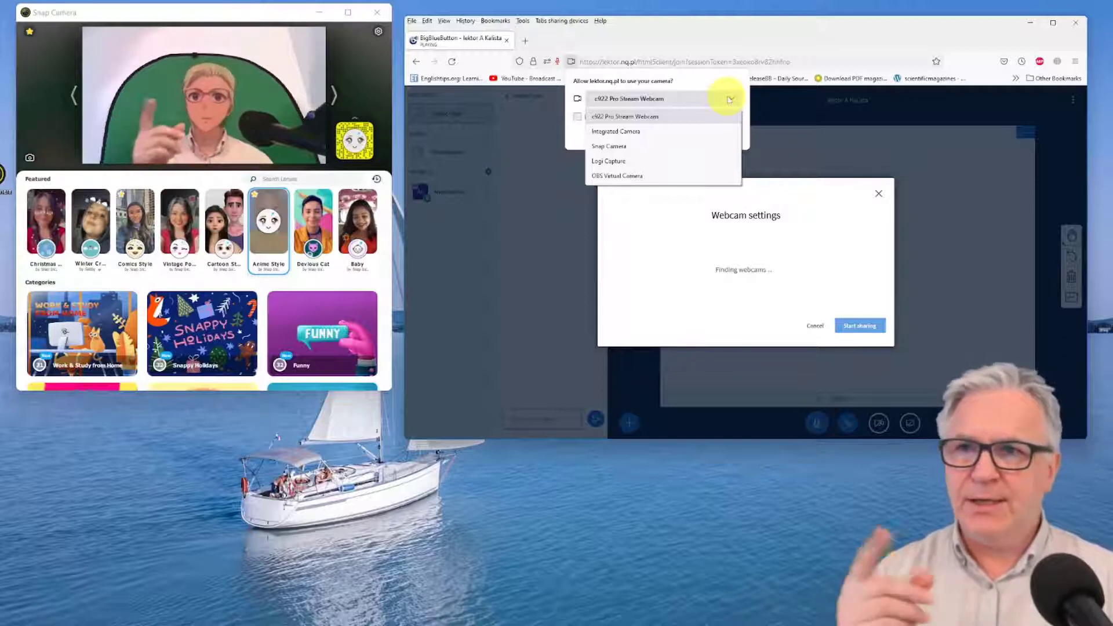
pyautogui.click(615, 148)
pyautogui.click(691, 134)
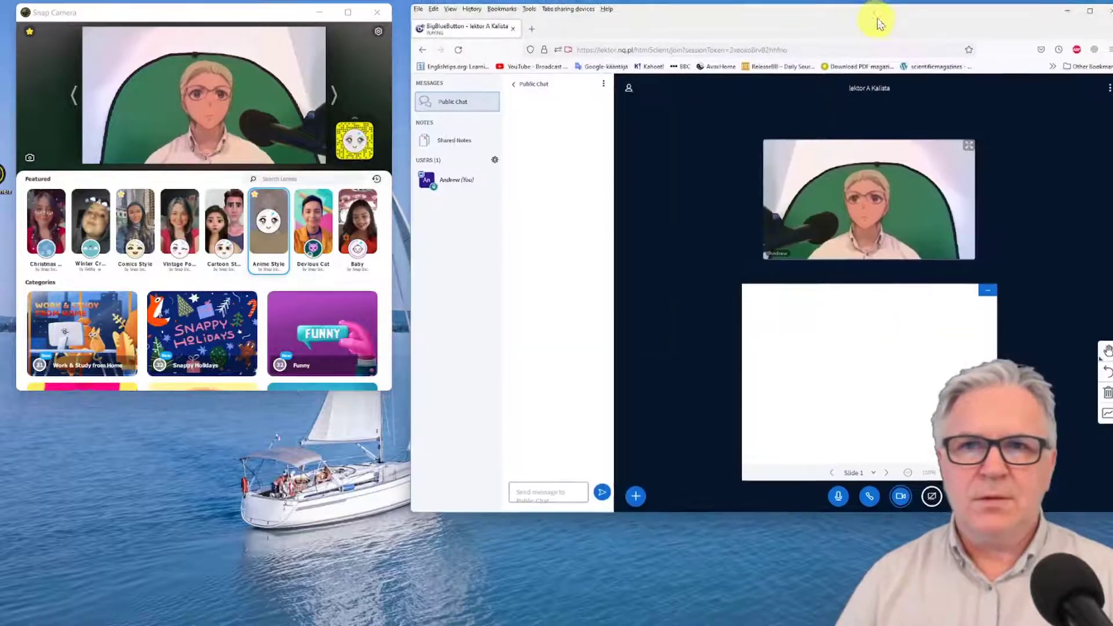
pyautogui.click(266, 216)
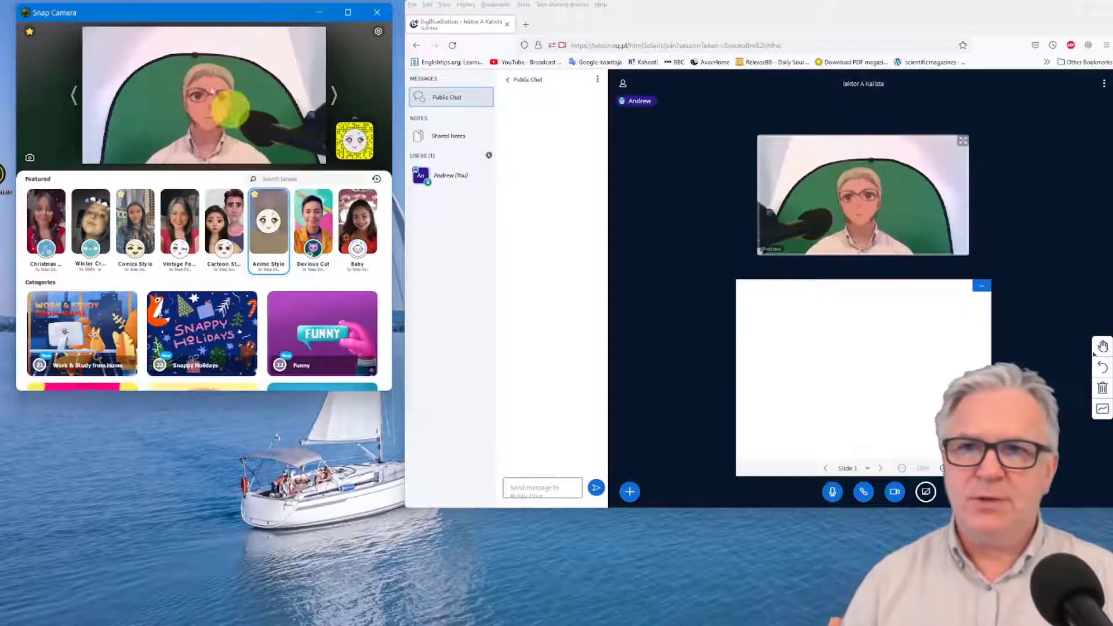
# From Favorites, try WFH Lecture and Office Worker, then settle on the Office lens.
pyautogui.click(33, 26)
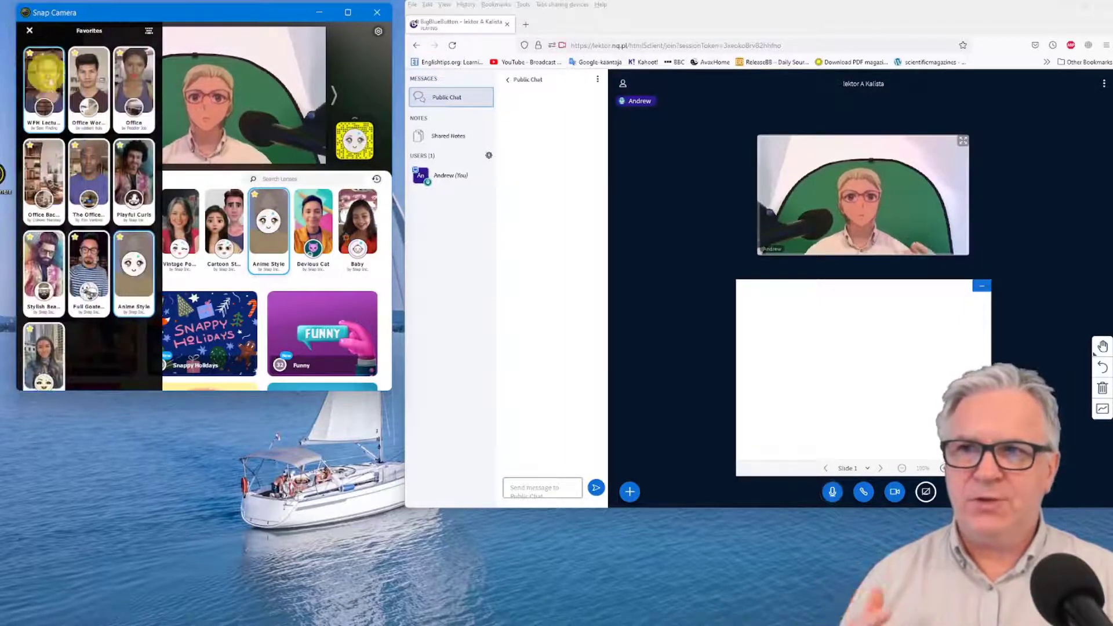
pyautogui.click(51, 90)
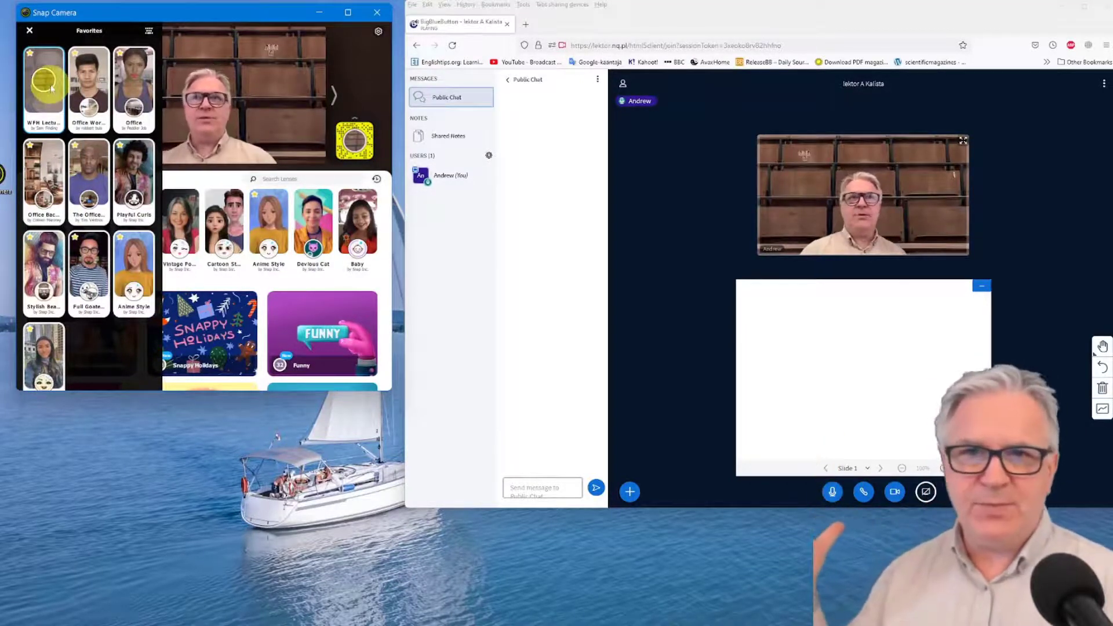
pyautogui.click(89, 83)
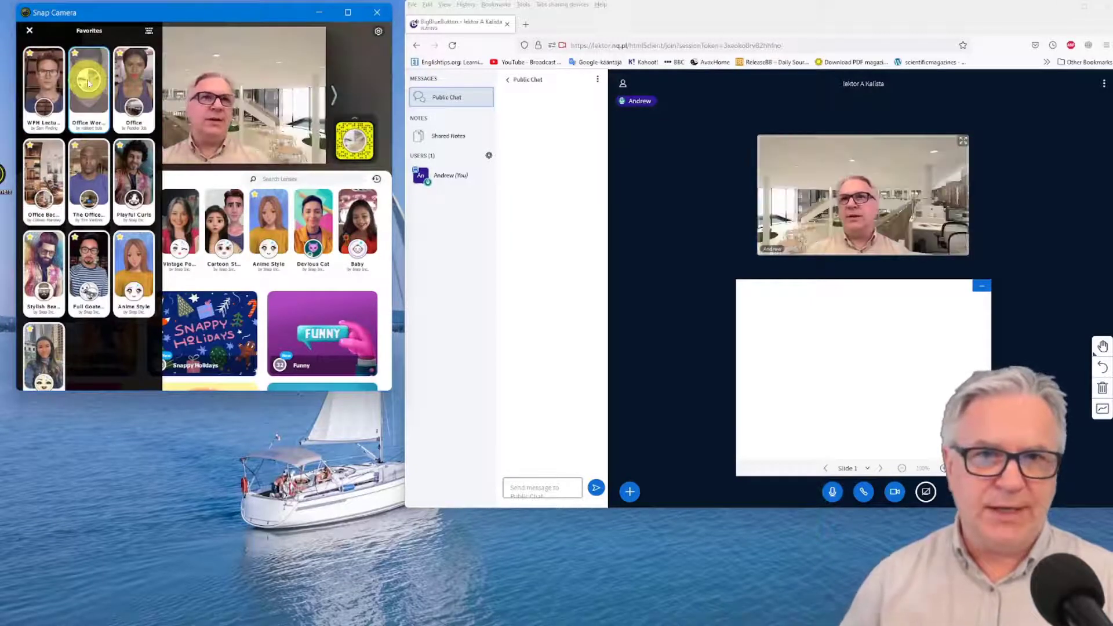
pyautogui.click(138, 79)
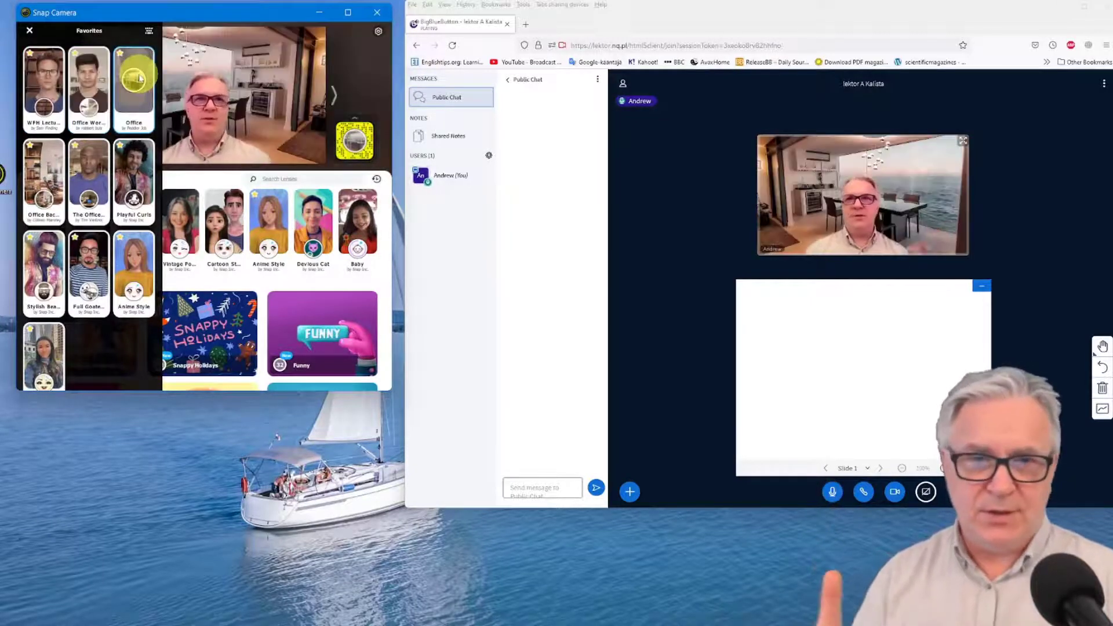